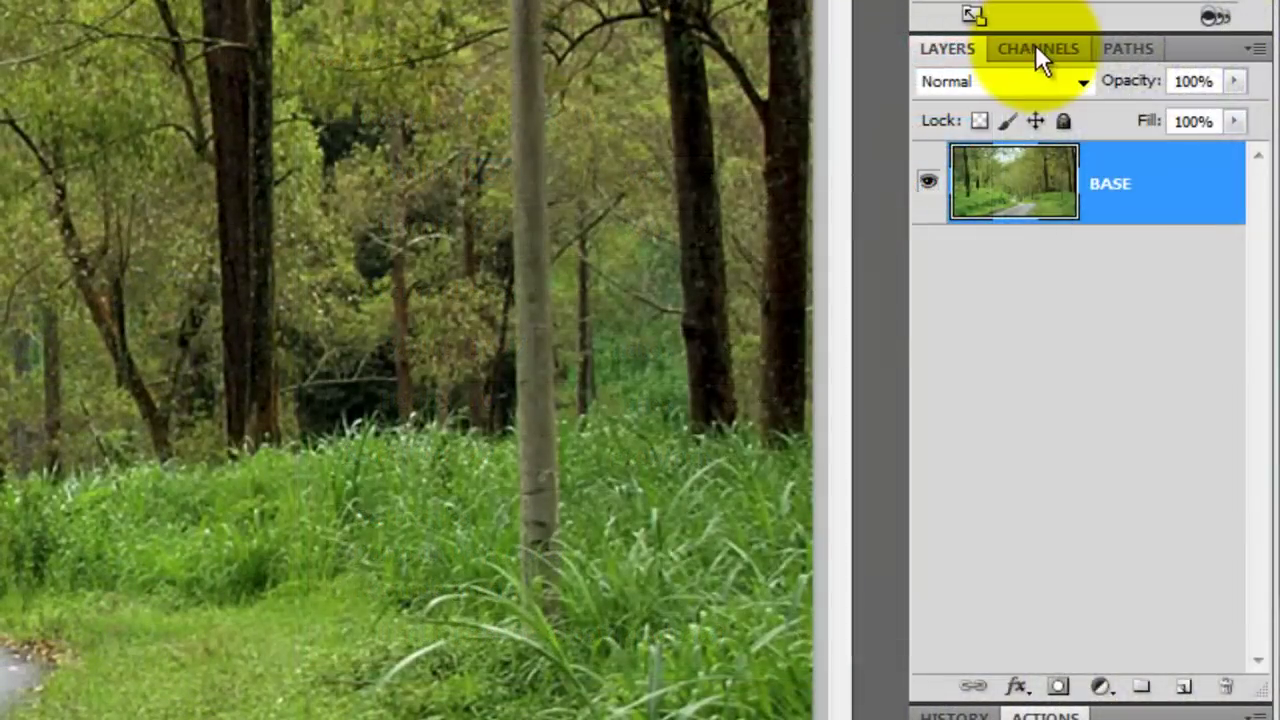
- Load the Green channel as a selection, fill it on a new Layer 1, then deselect
left_click(1037, 49)
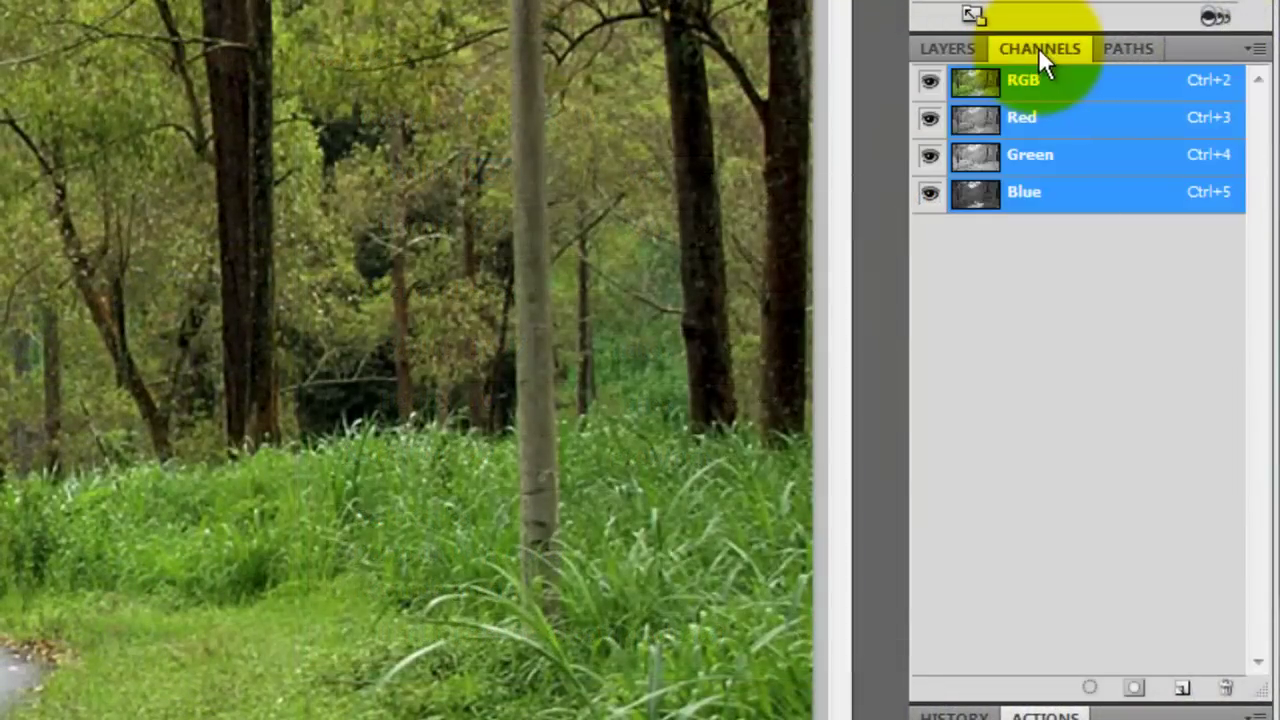
left_click(980, 160)
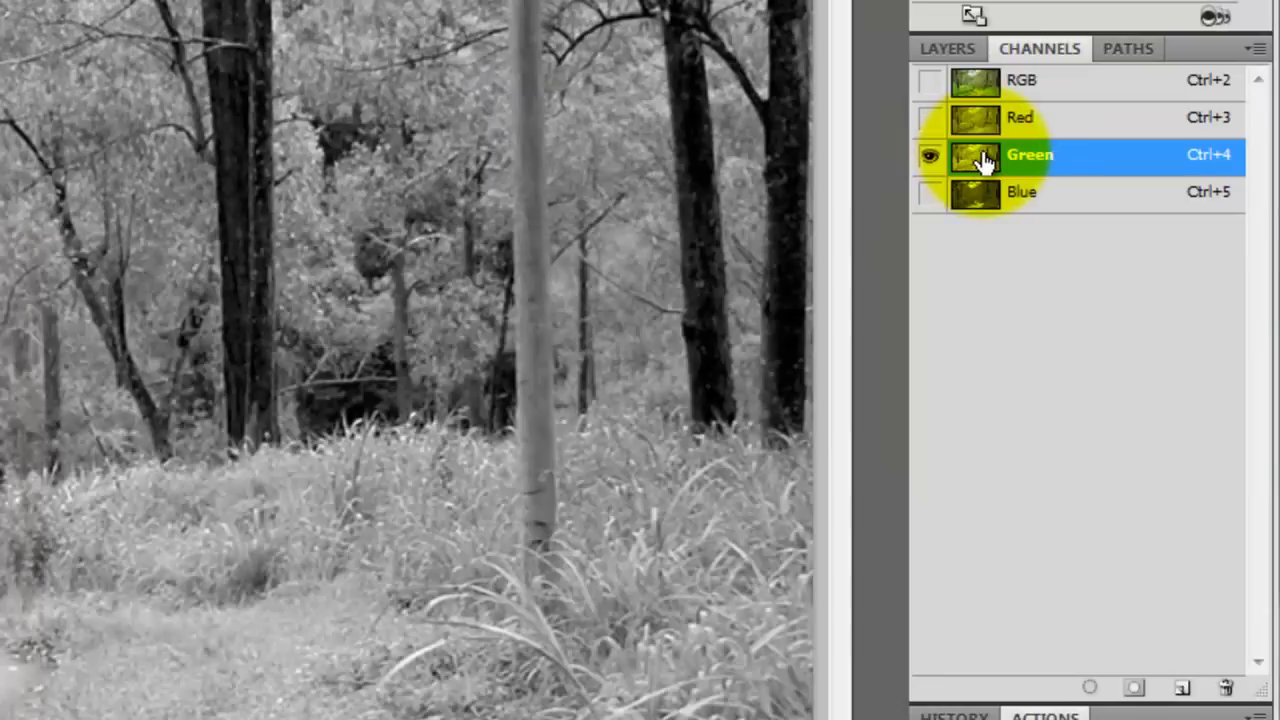
left_click(1090, 689)
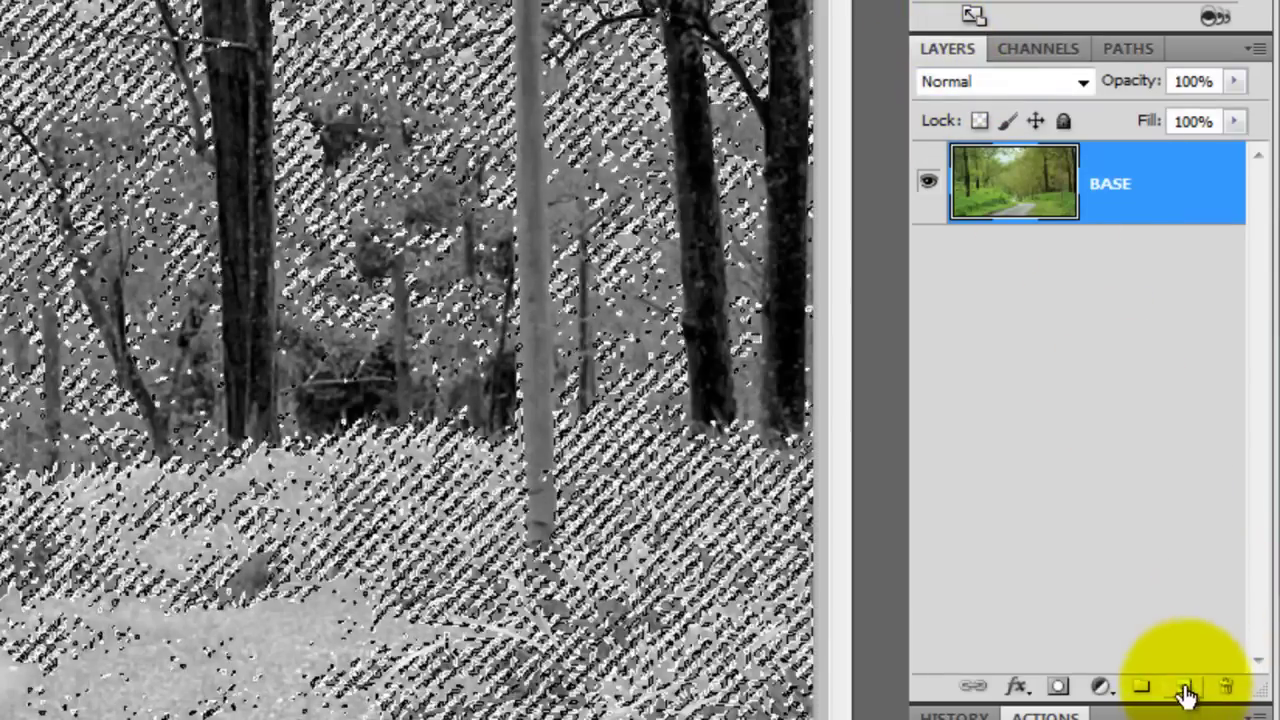
left_click(1184, 687)
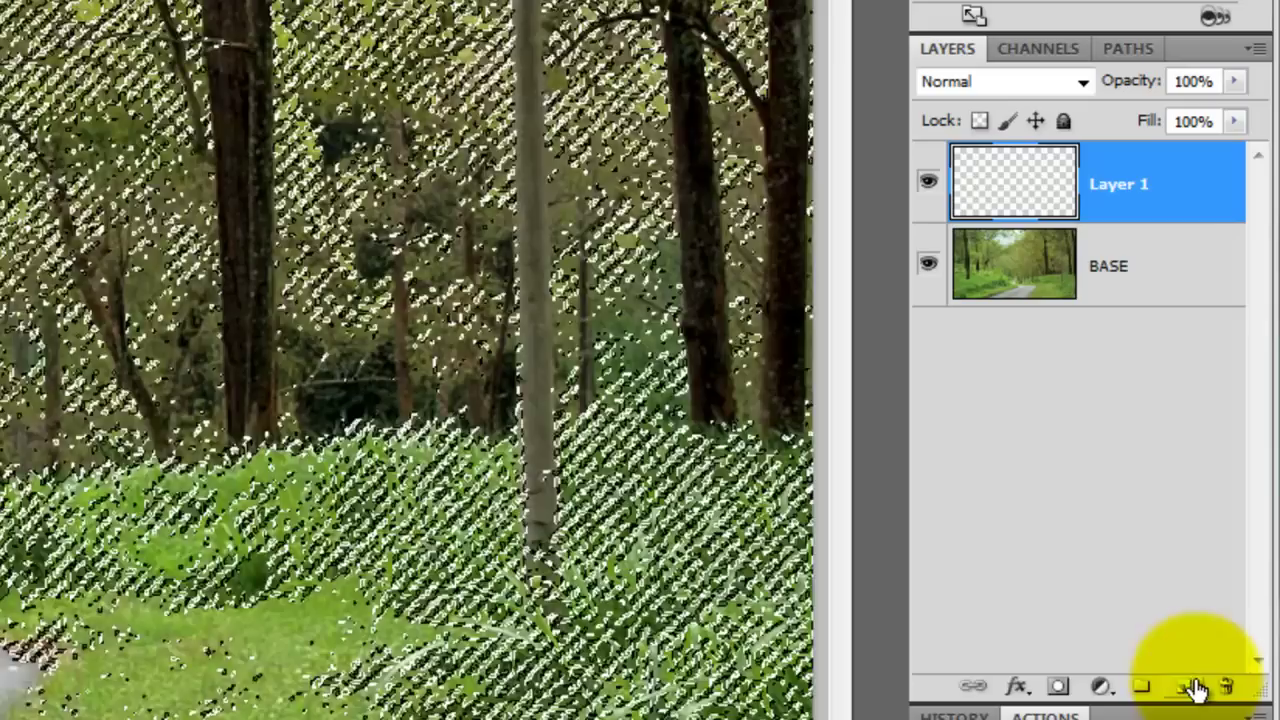
key("alt+Delete")
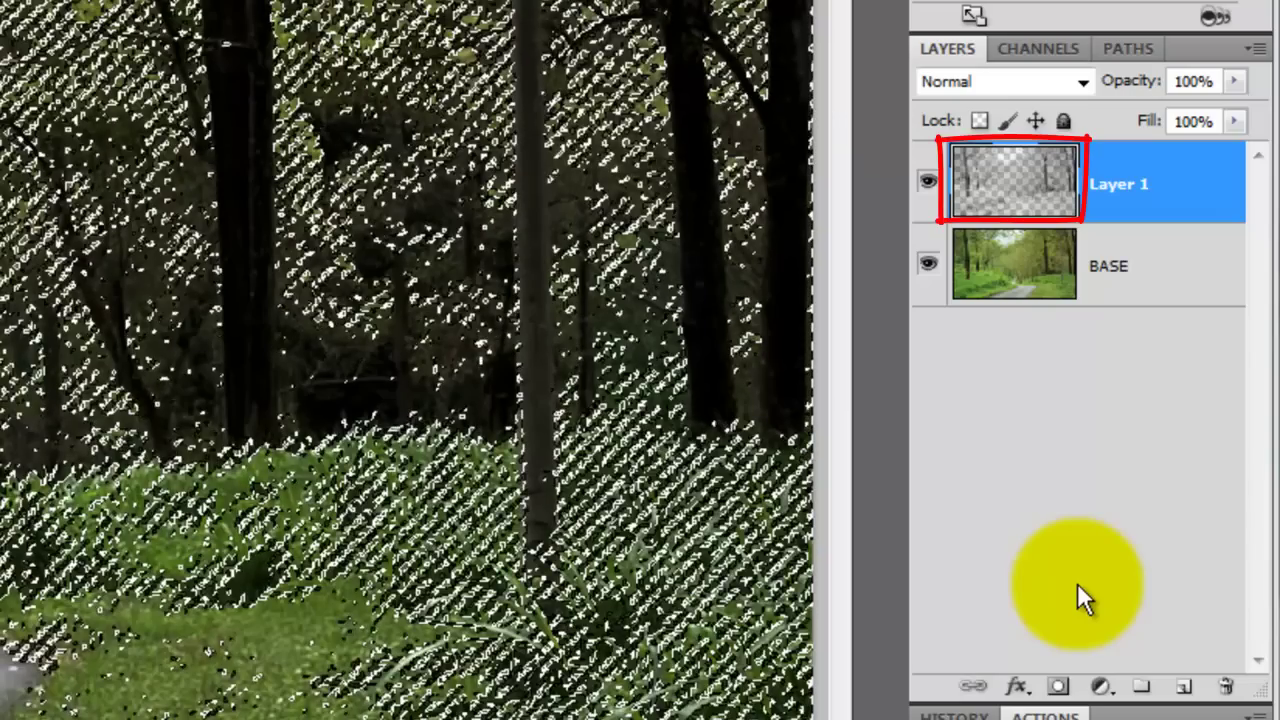
key("ctrl+d")
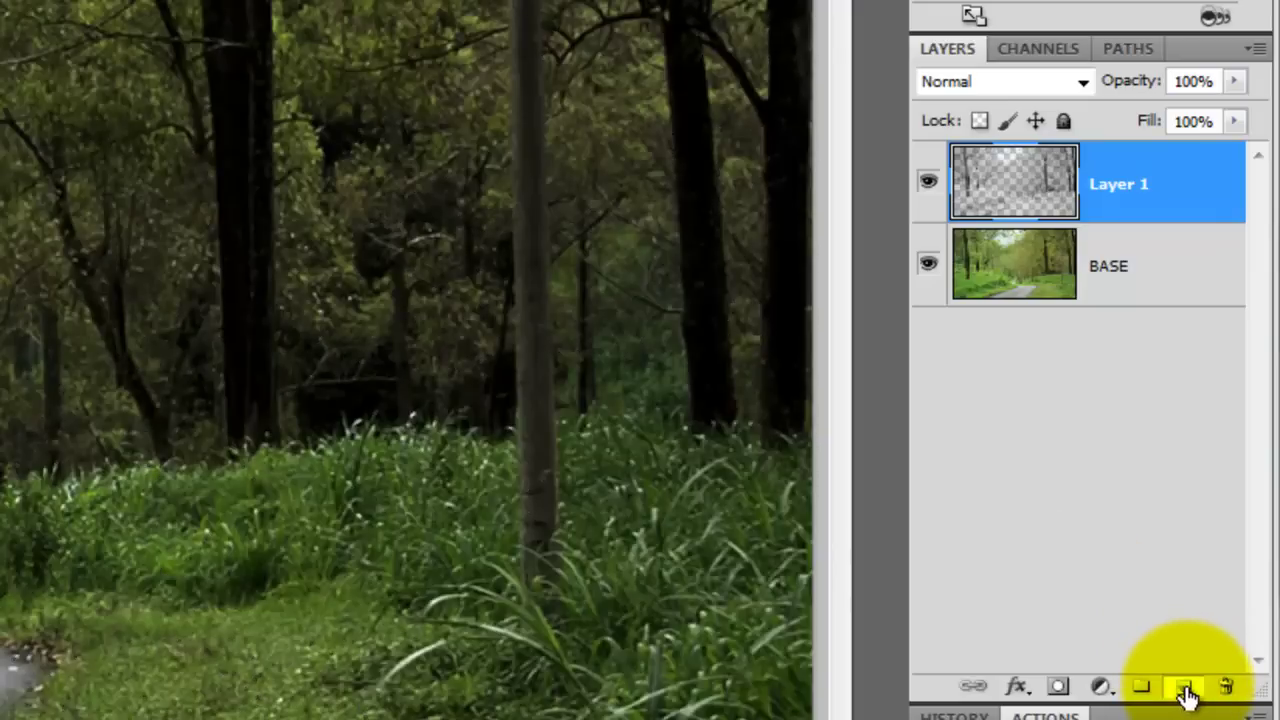
- Add a new layer beneath Layer 1 and fill it with white
left_click(1185, 690)
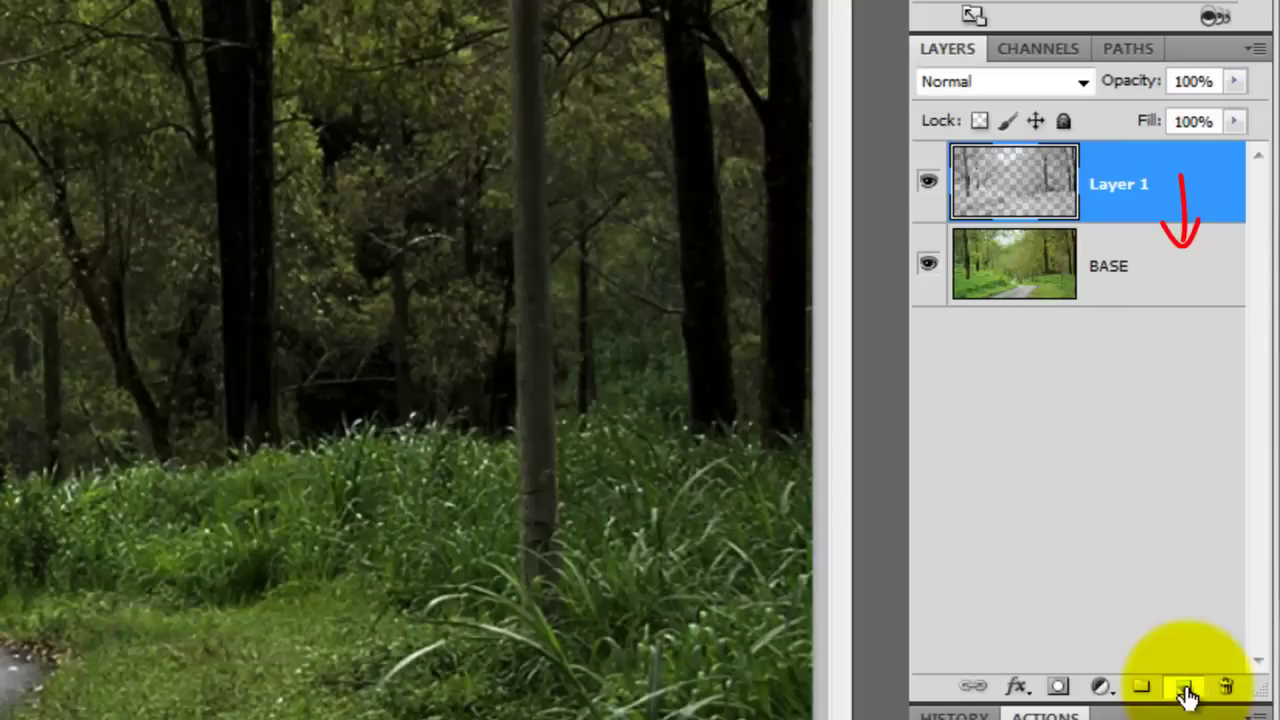
left_click(1185, 692)
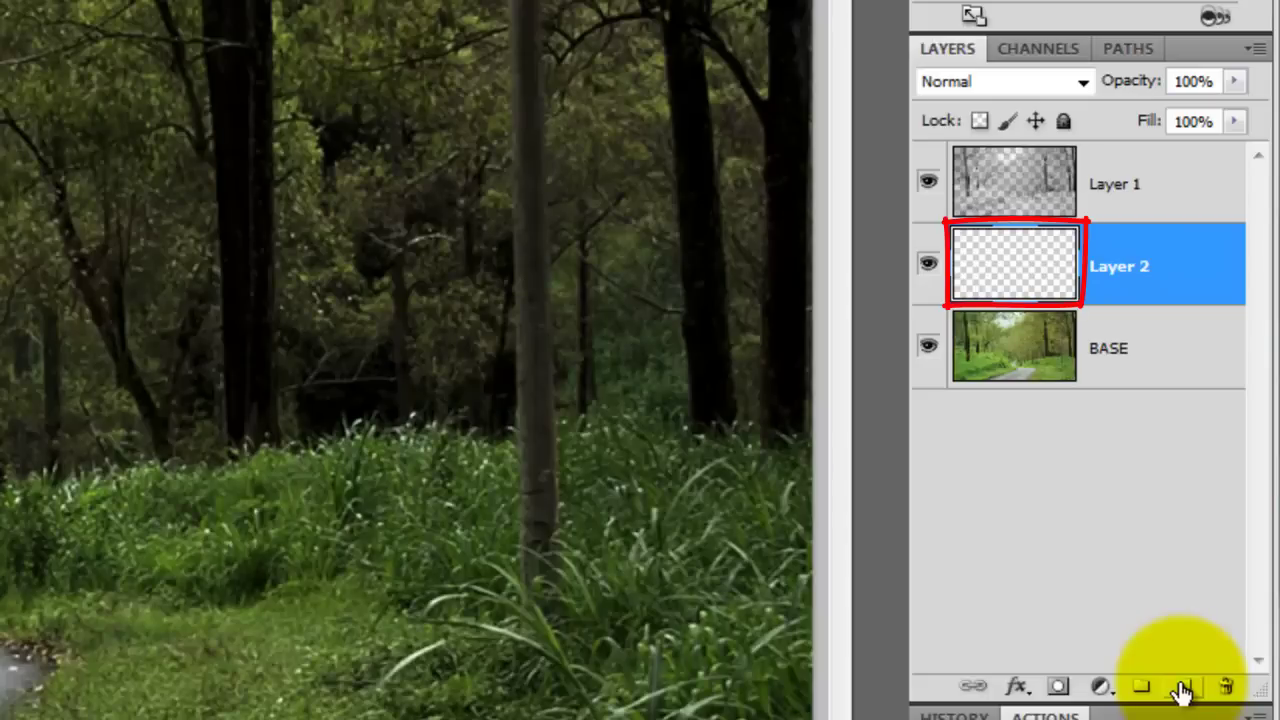
key("ctrl+Delete")
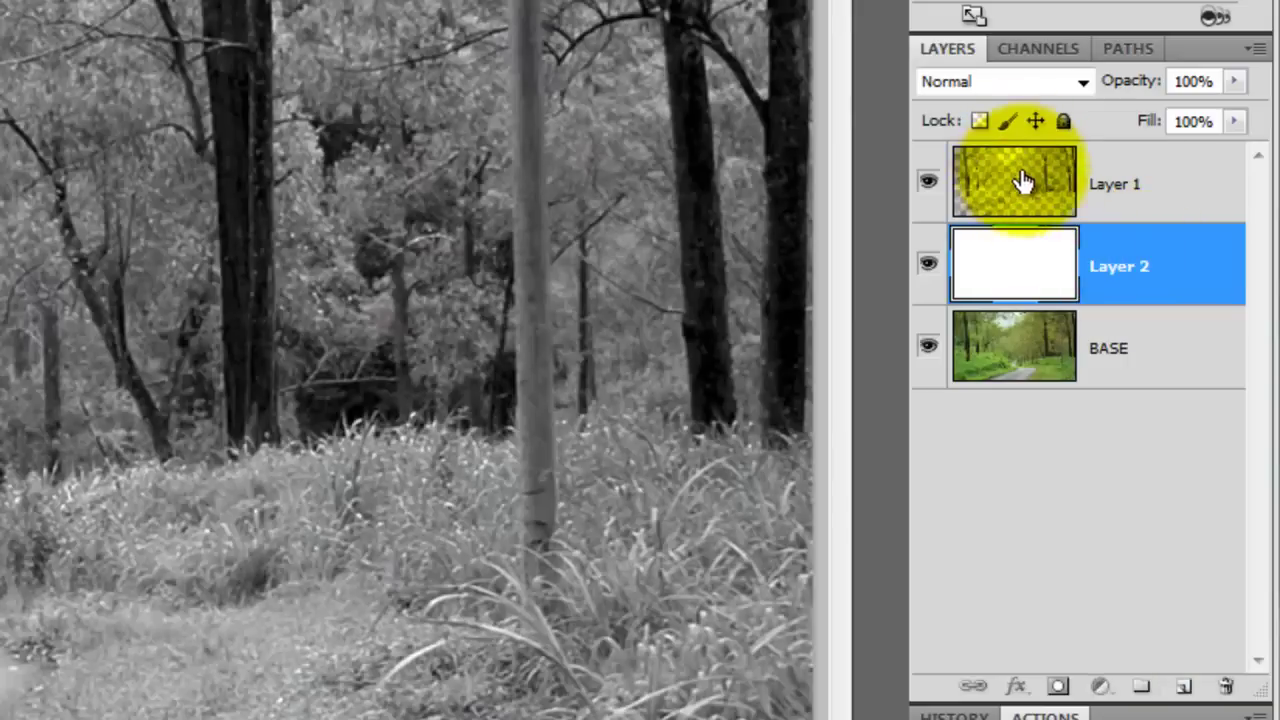
- Merge Layer 1 into the white layer, name the result MONO, and duplicate it
left_click(1036, 185)
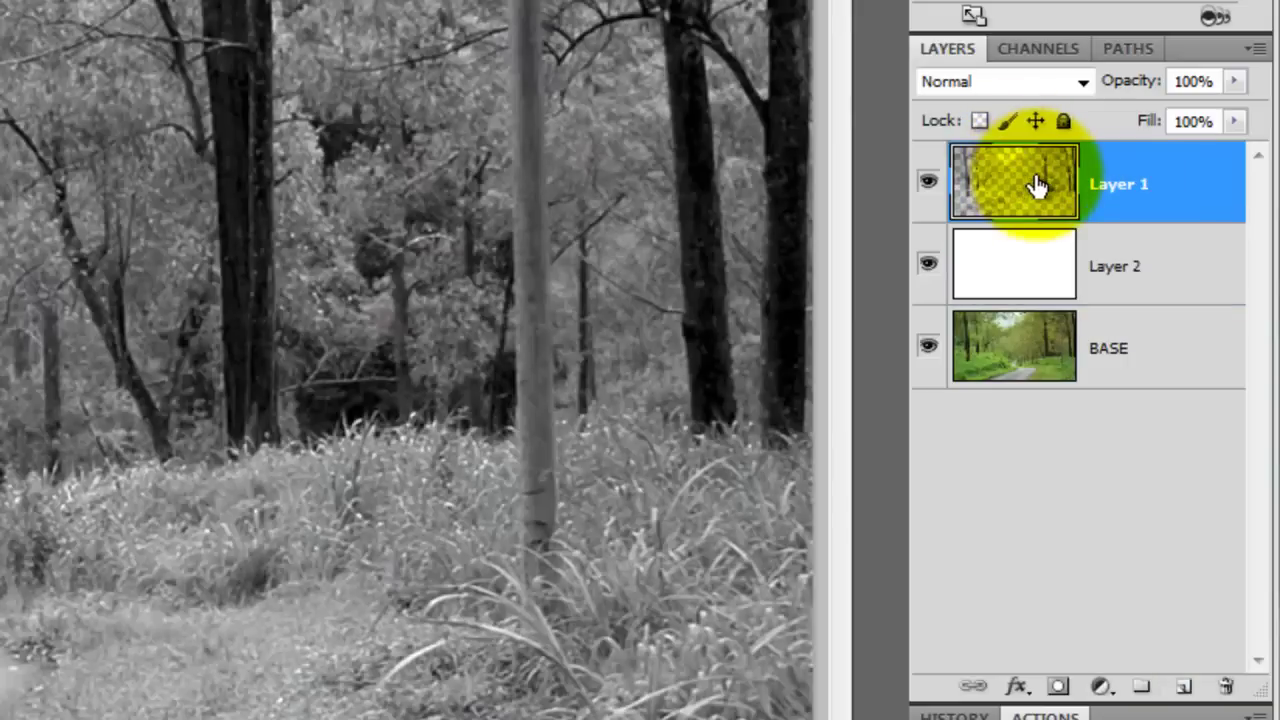
key("ctrl+e")
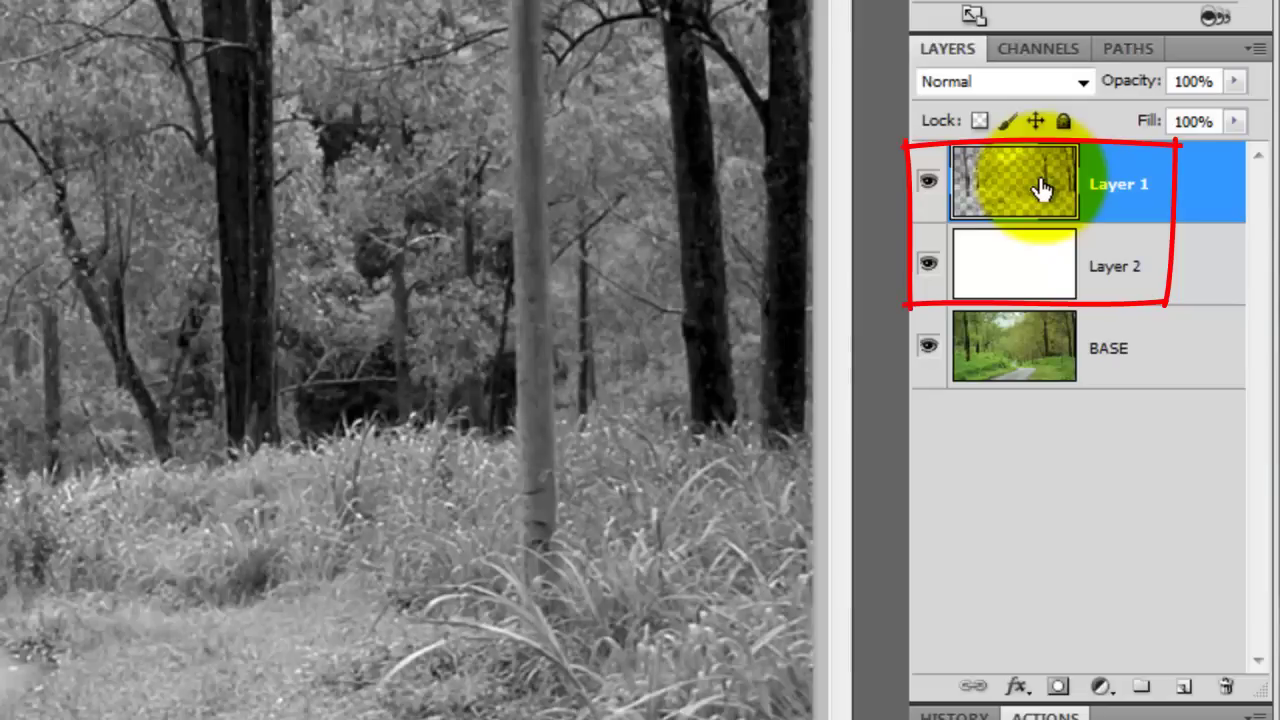
double_click(1117, 183)
type("MONO")
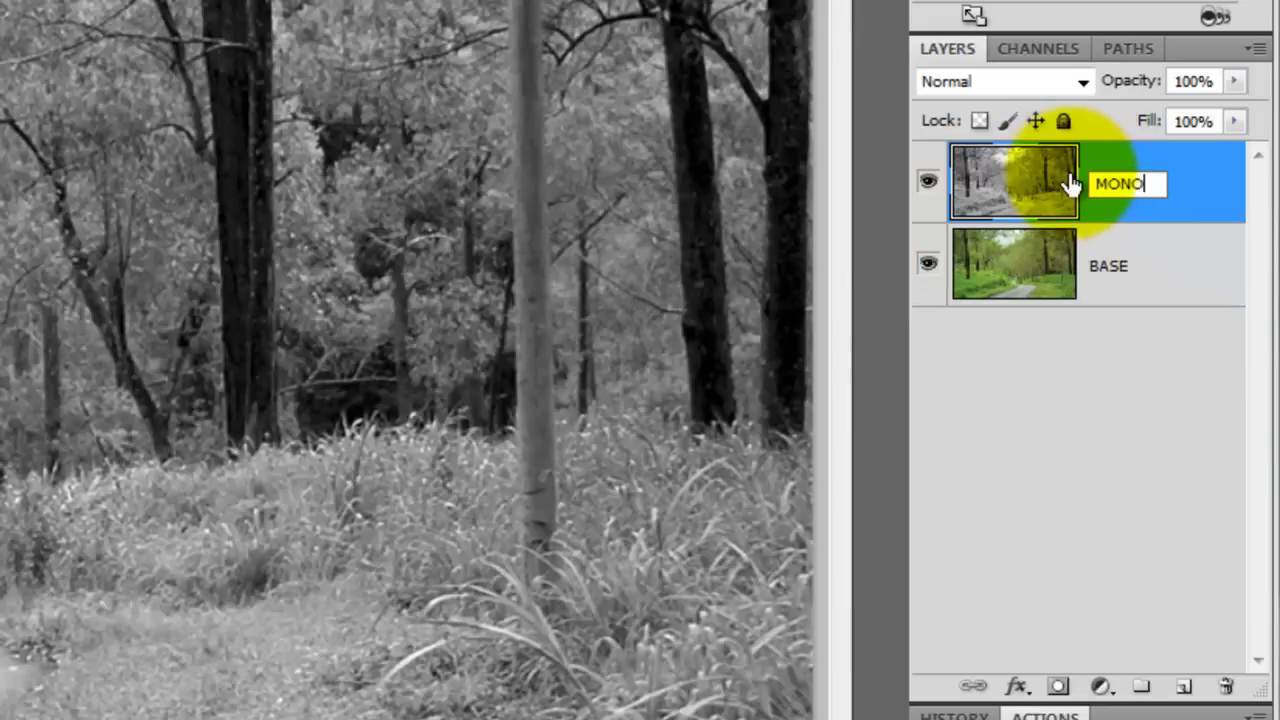
key("Return")
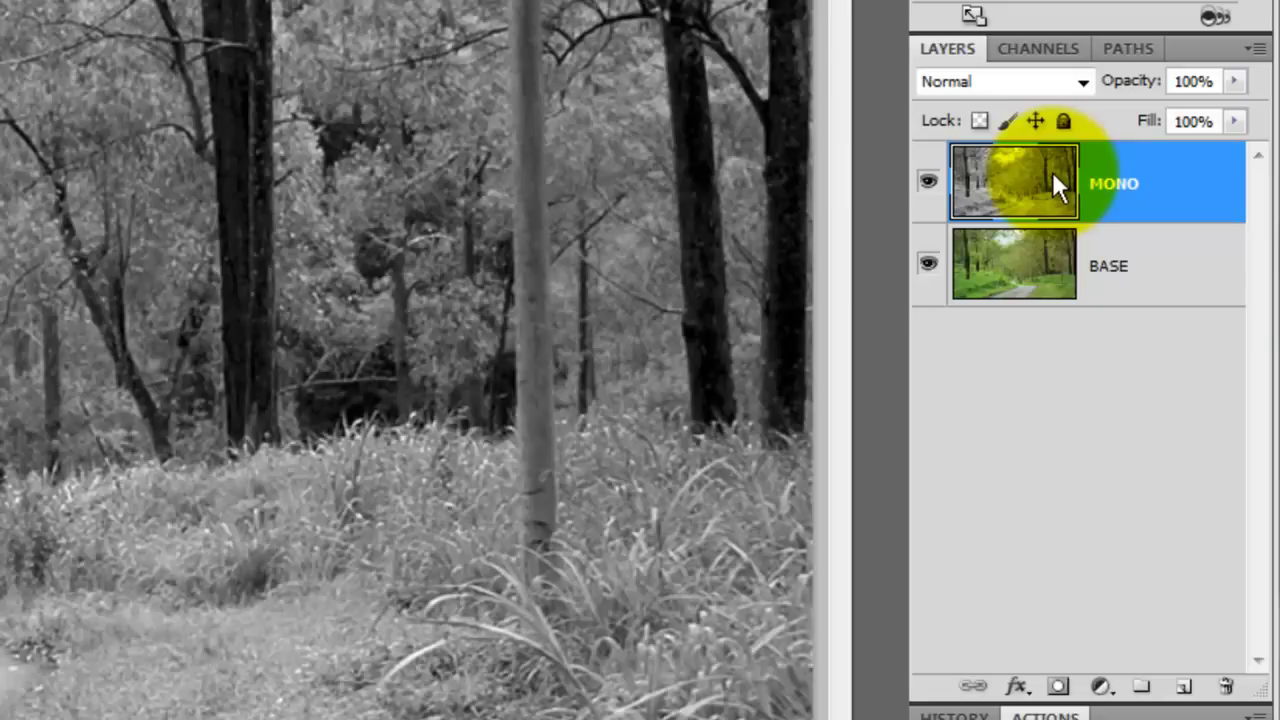
key("ctrl+j")
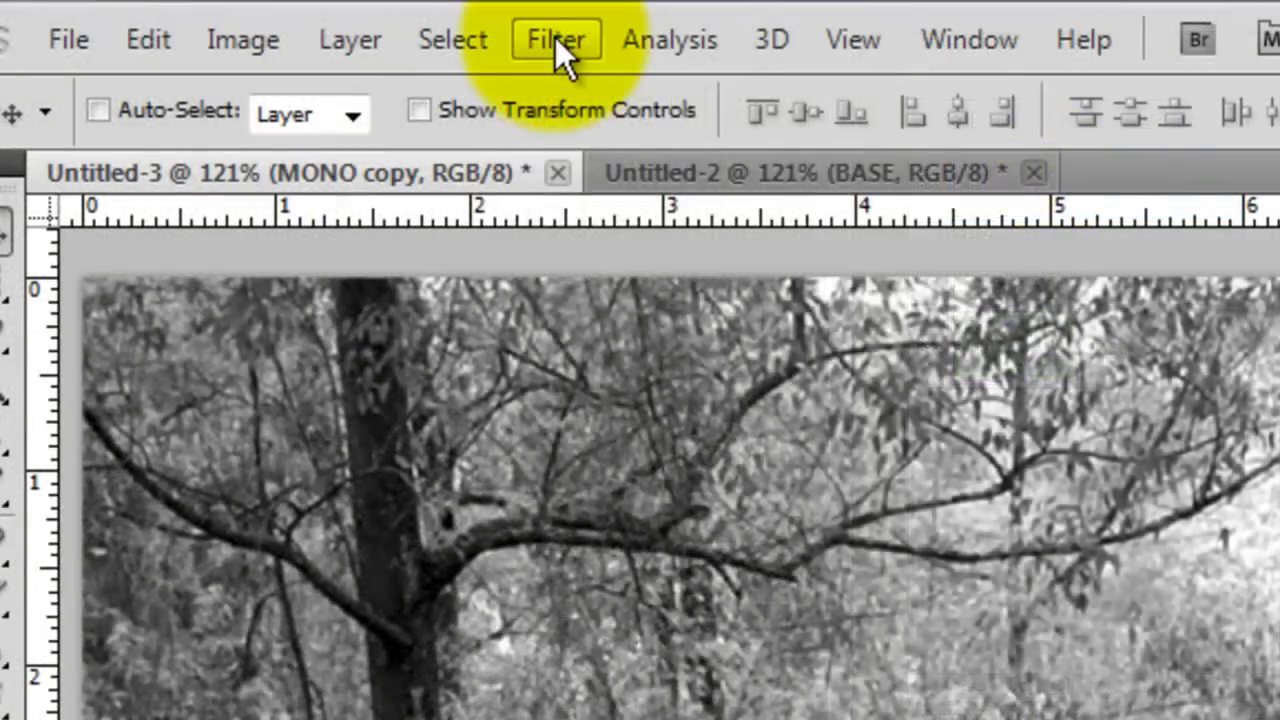
- Apply Diffuse Glow with Graininess 7, Glow Amount 3 and Clear Amount 11
left_click(557, 40)
mouse_move(590, 566)
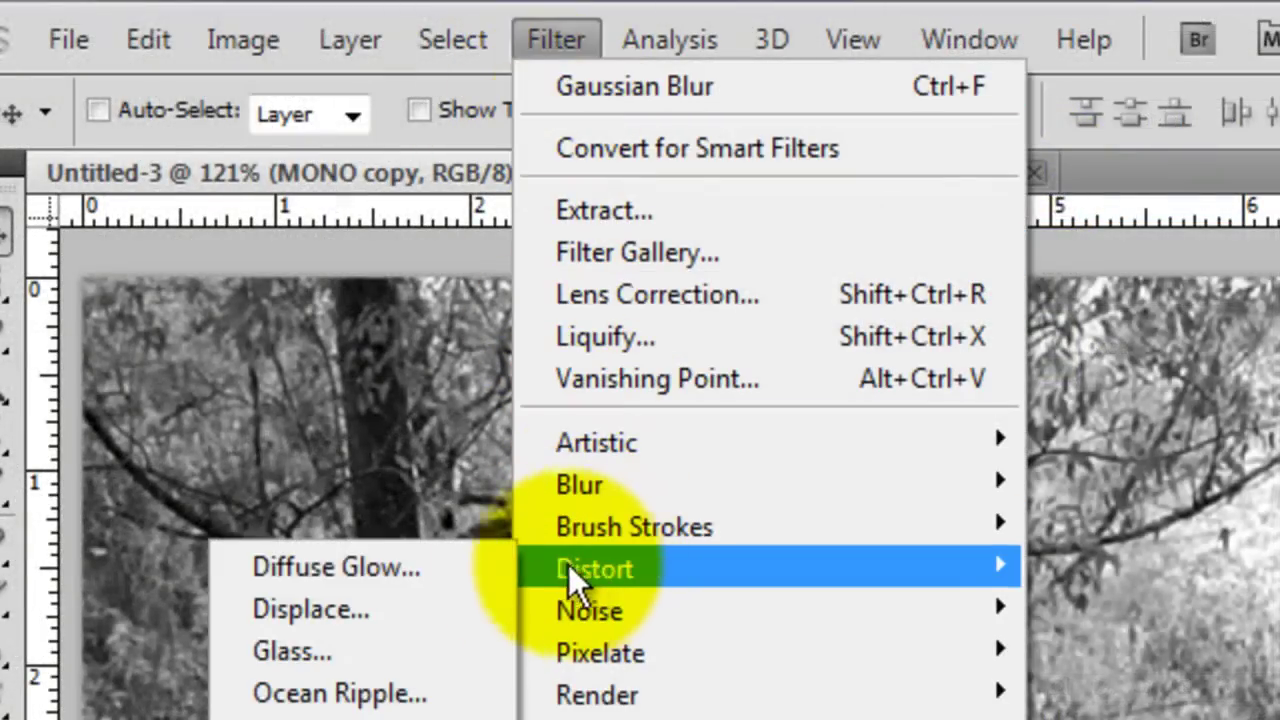
left_click(400, 569)
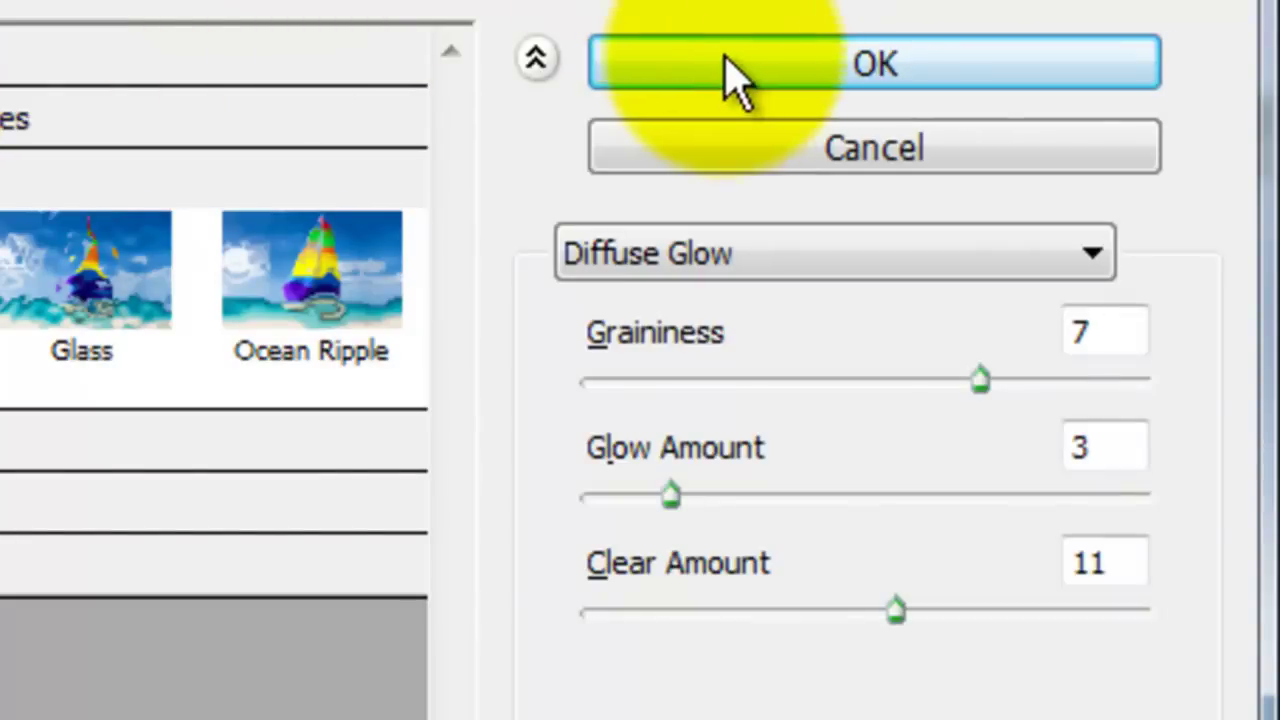
left_click(766, 94)
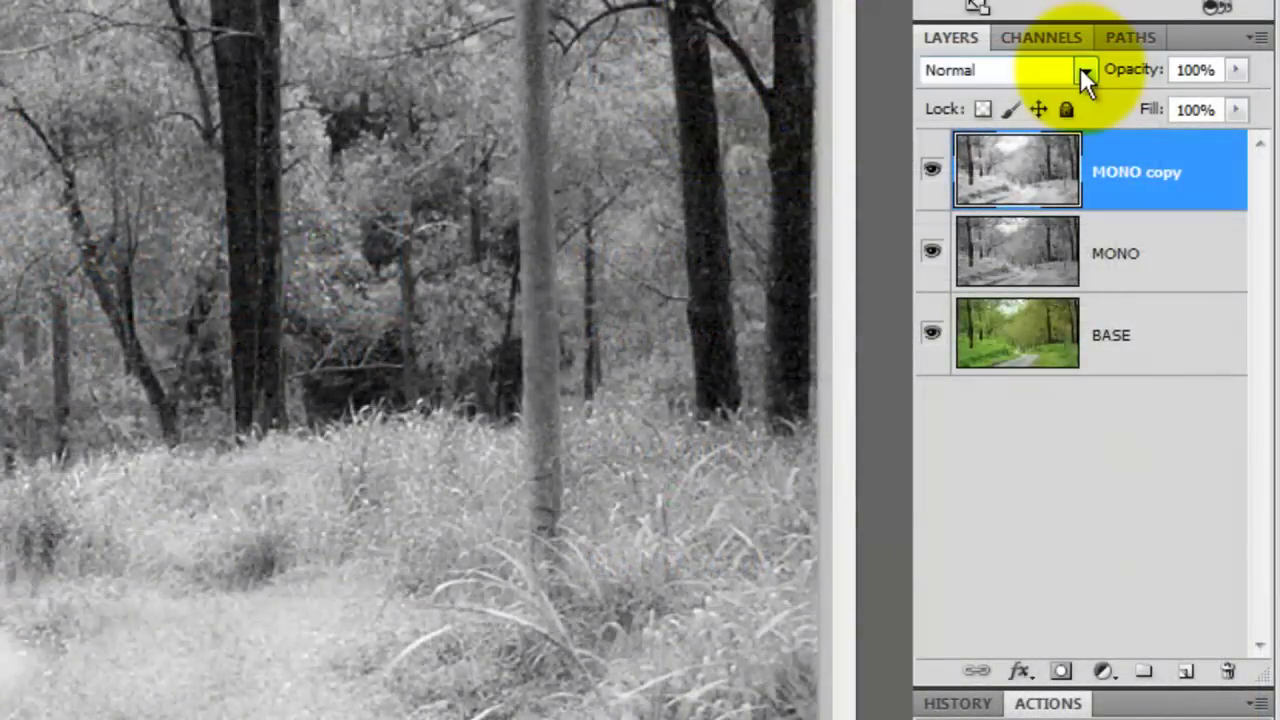
- Set the MONO copy layer to Screen blending and begin renaming it
left_click(1084, 72)
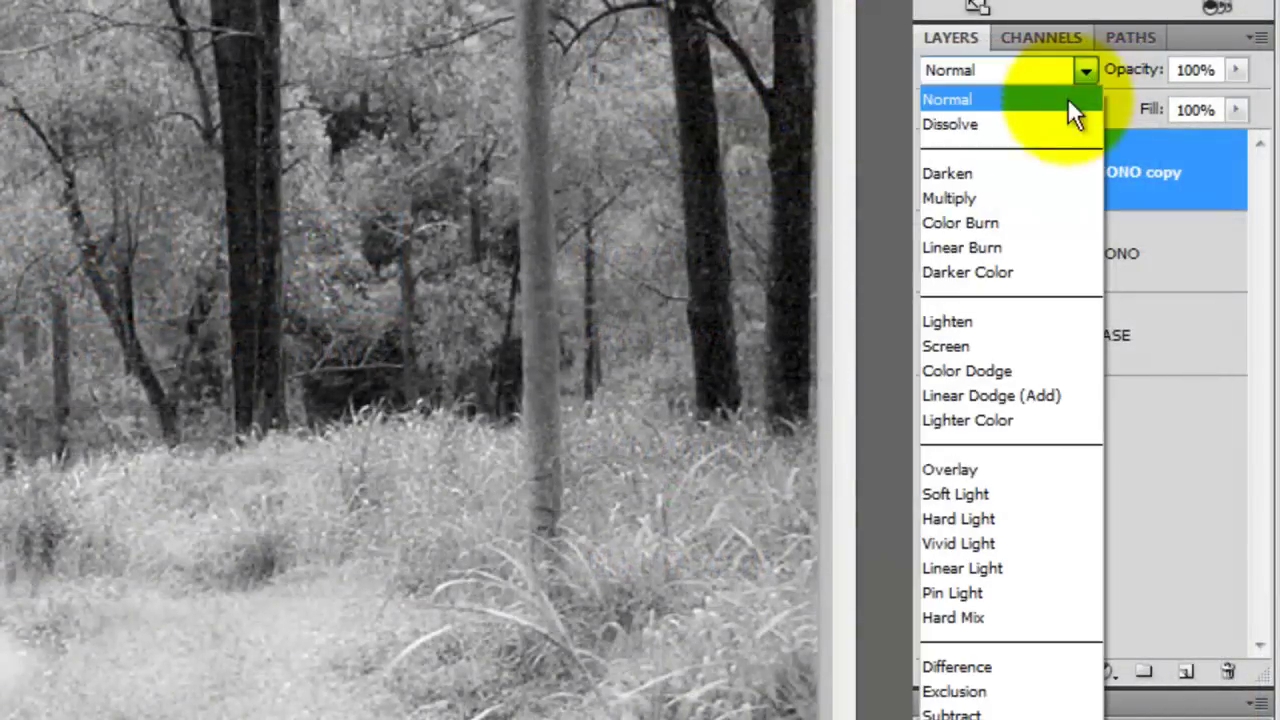
left_click(946, 345)
double_click(1145, 173)
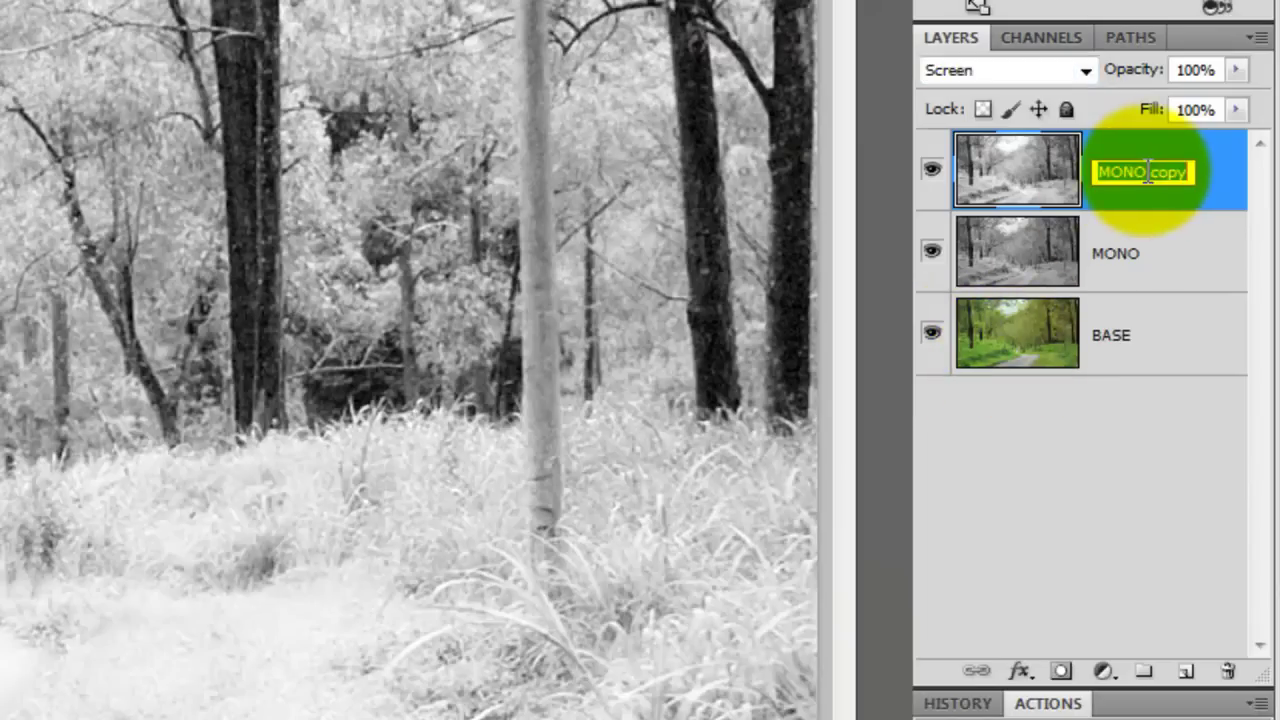
- Name the layer DIFF GLOW, then duplicate BASE and move the copy above DIFF GLOW
type("DIFF GLO")
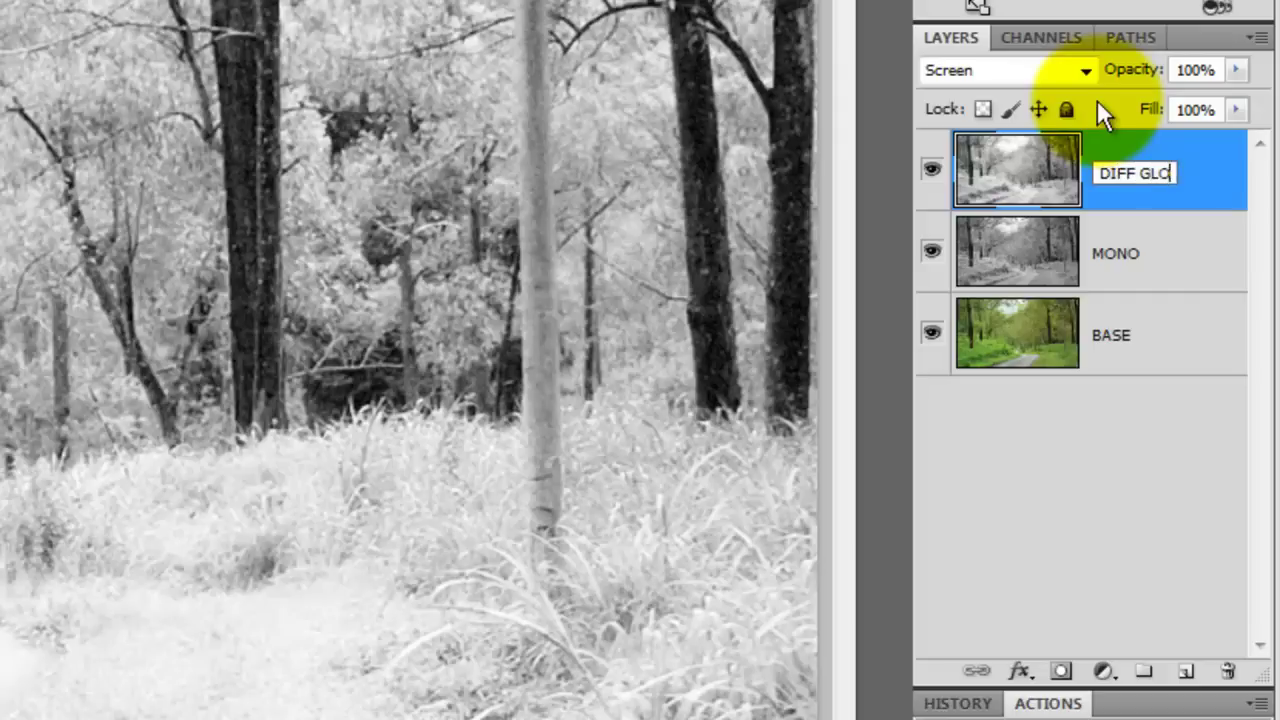
type("W")
key("Return")
left_click(1037, 331)
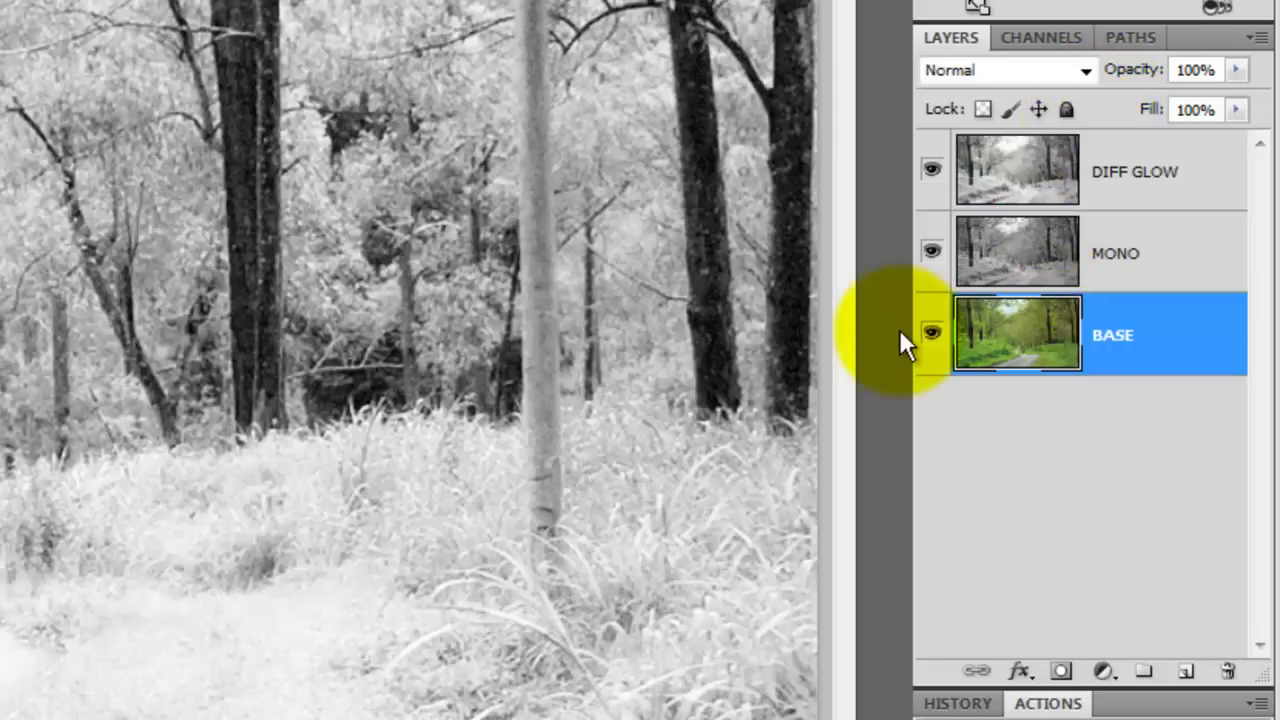
key("ctrl+j")
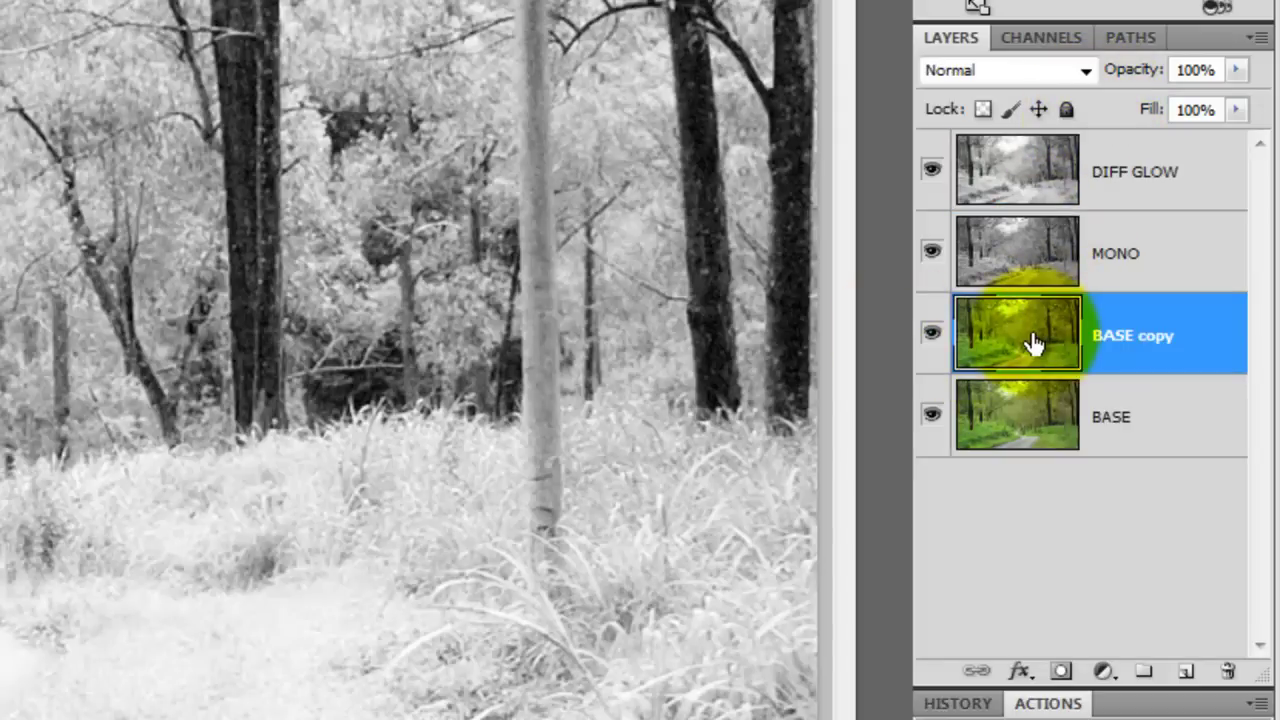
left_click_drag(1034, 343, 1048, 141)
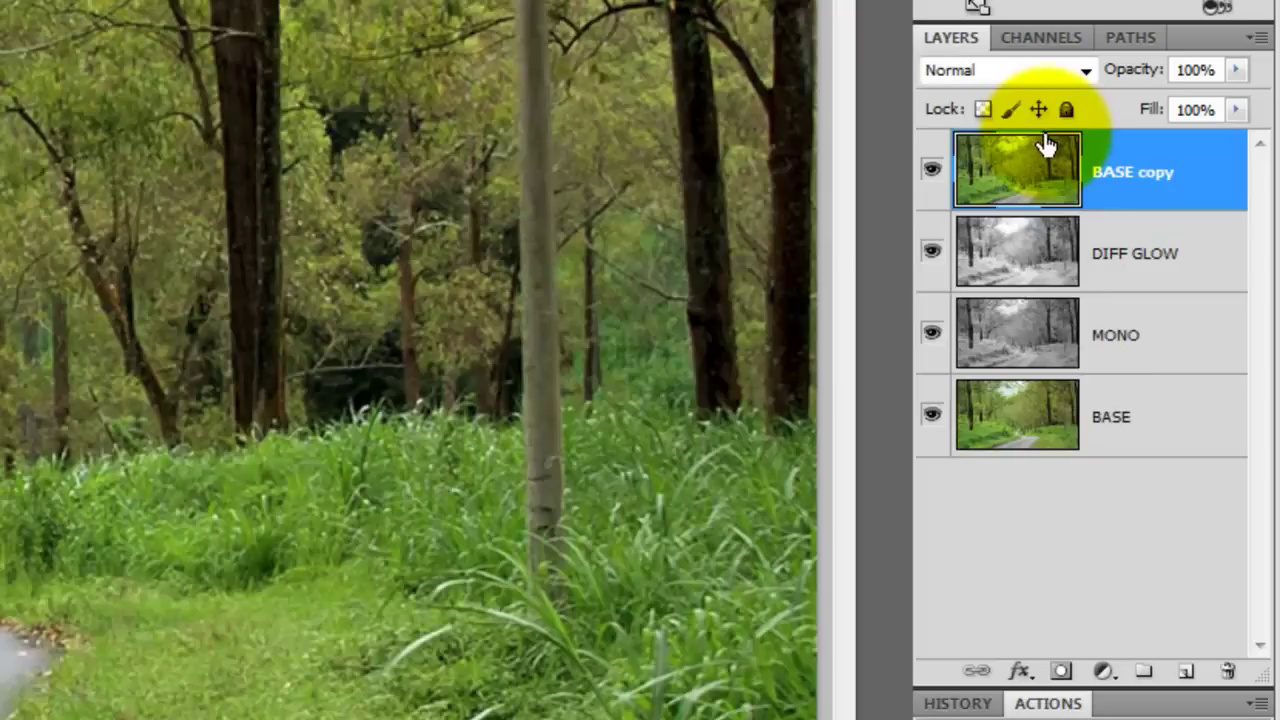
- Set BASE copy to Soft Light blending at 40% opacity
left_click(1087, 70)
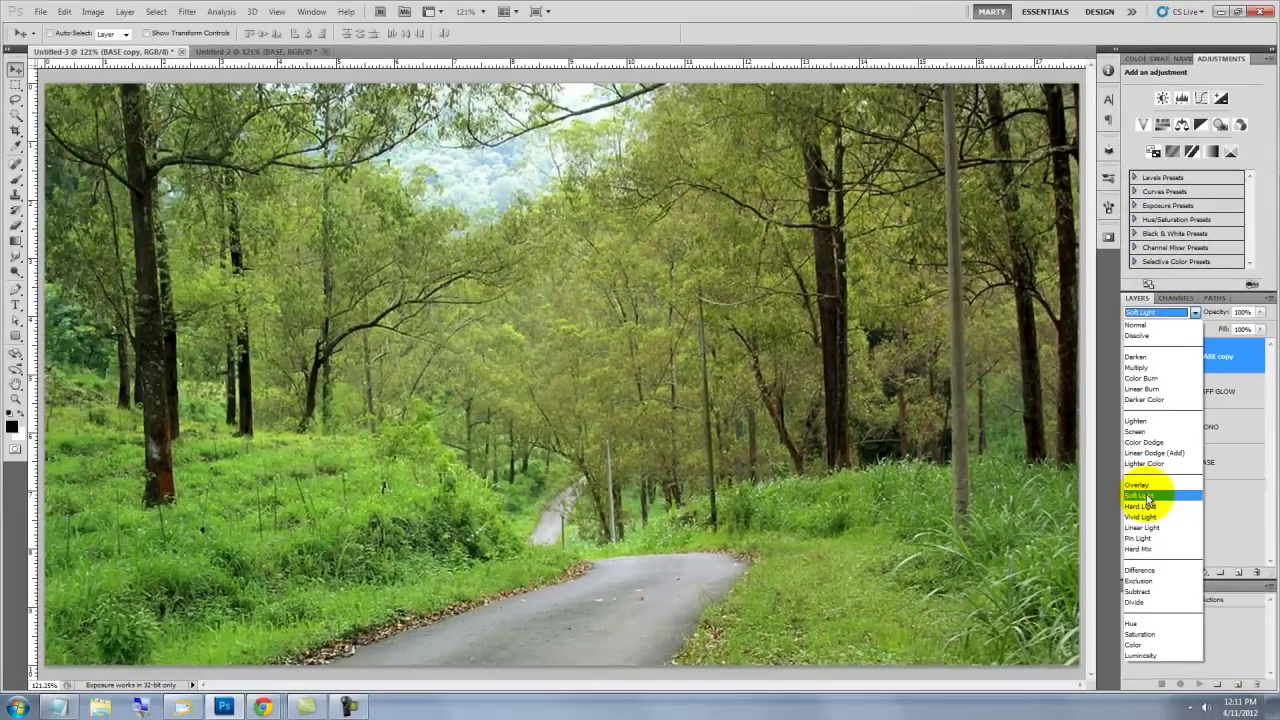
left_click(1147, 496)
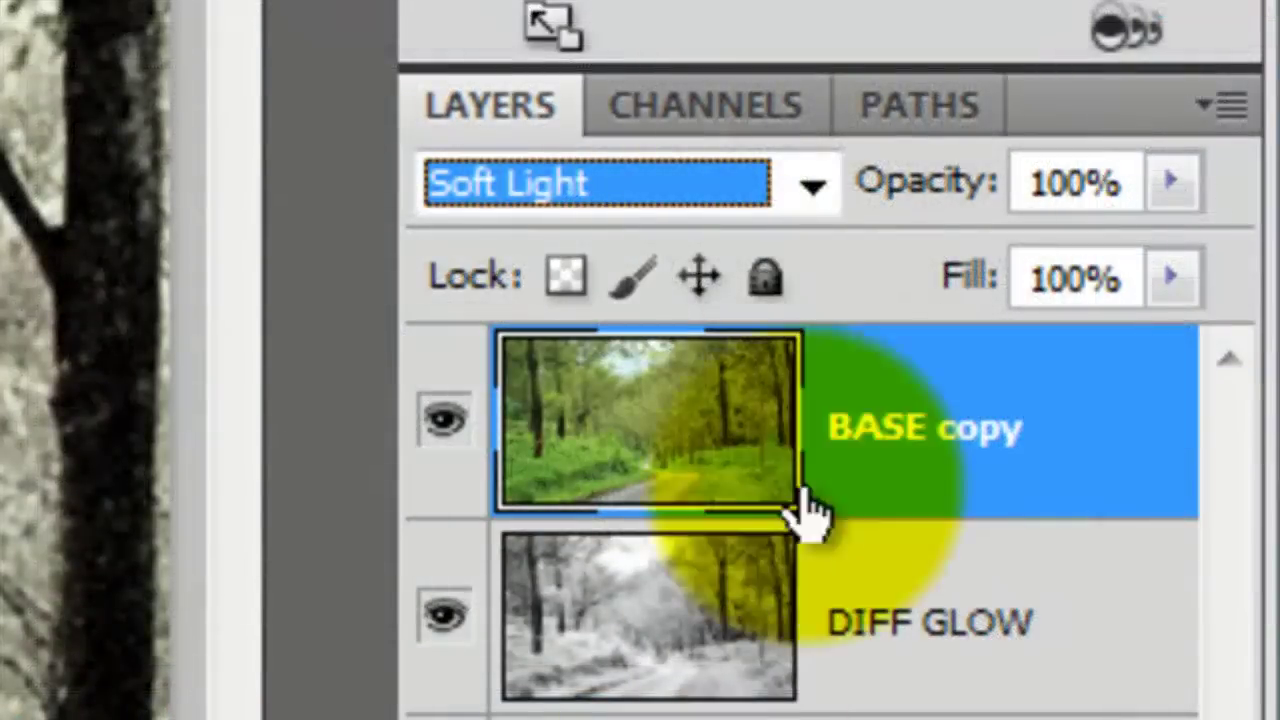
left_click(1126, 180)
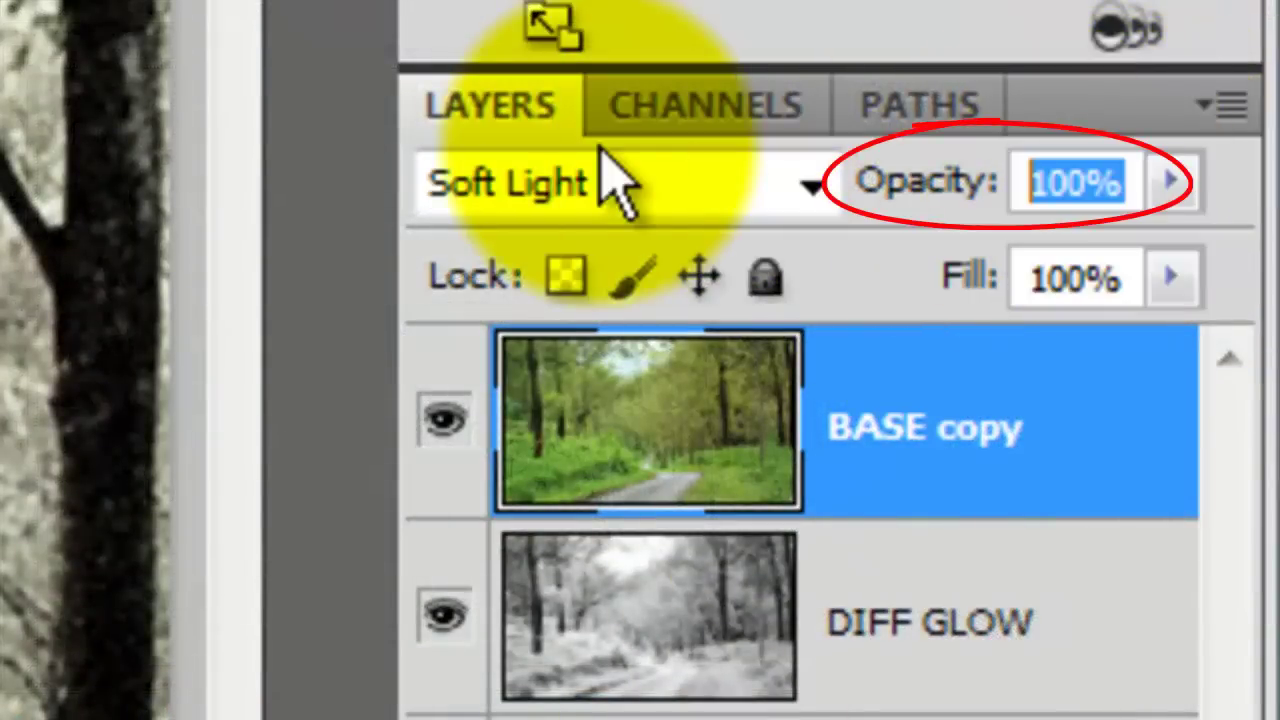
type("40")
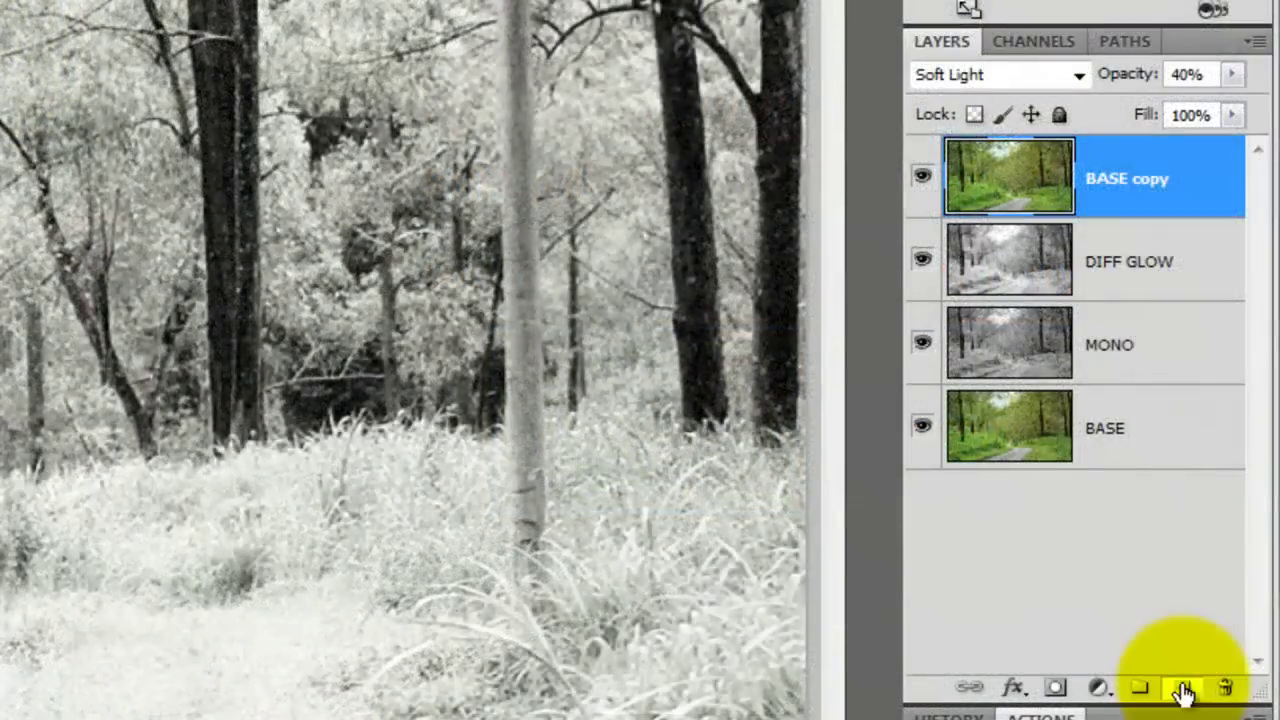
- Fill a new layer with black and add 100% Gaussian monochromatic noise
left_click(1188, 688)
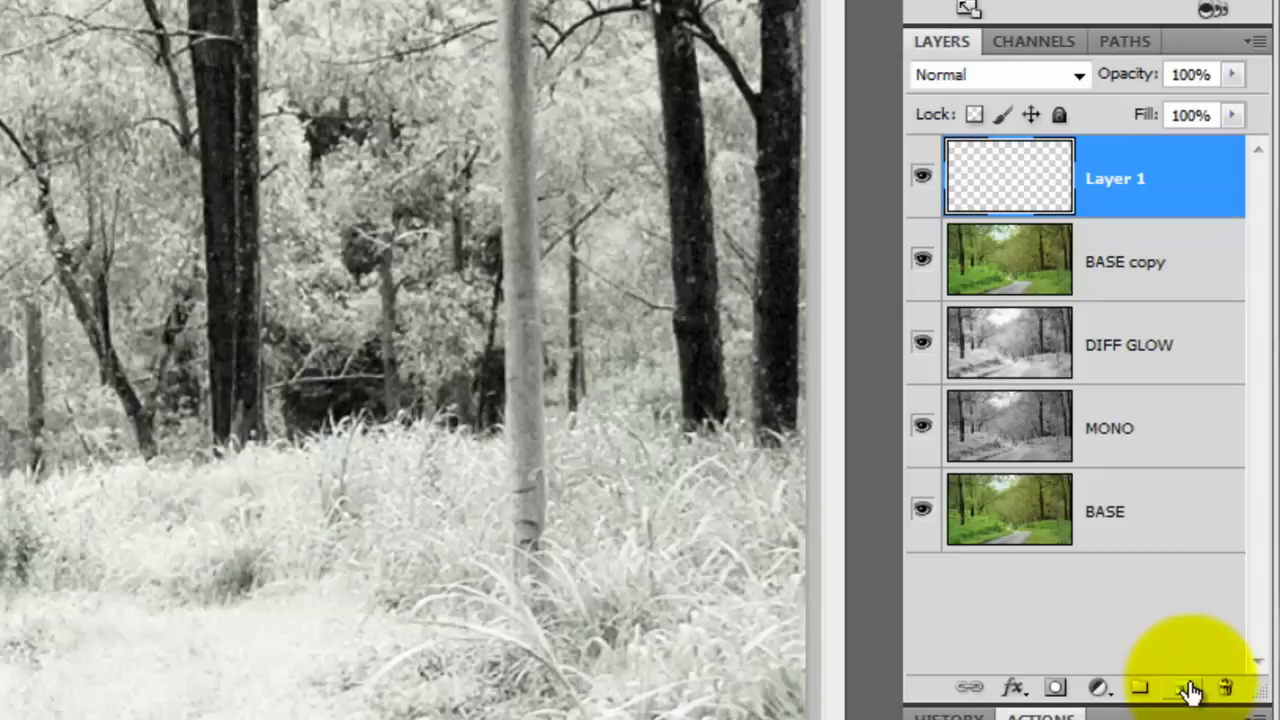
key("alt+Delete")
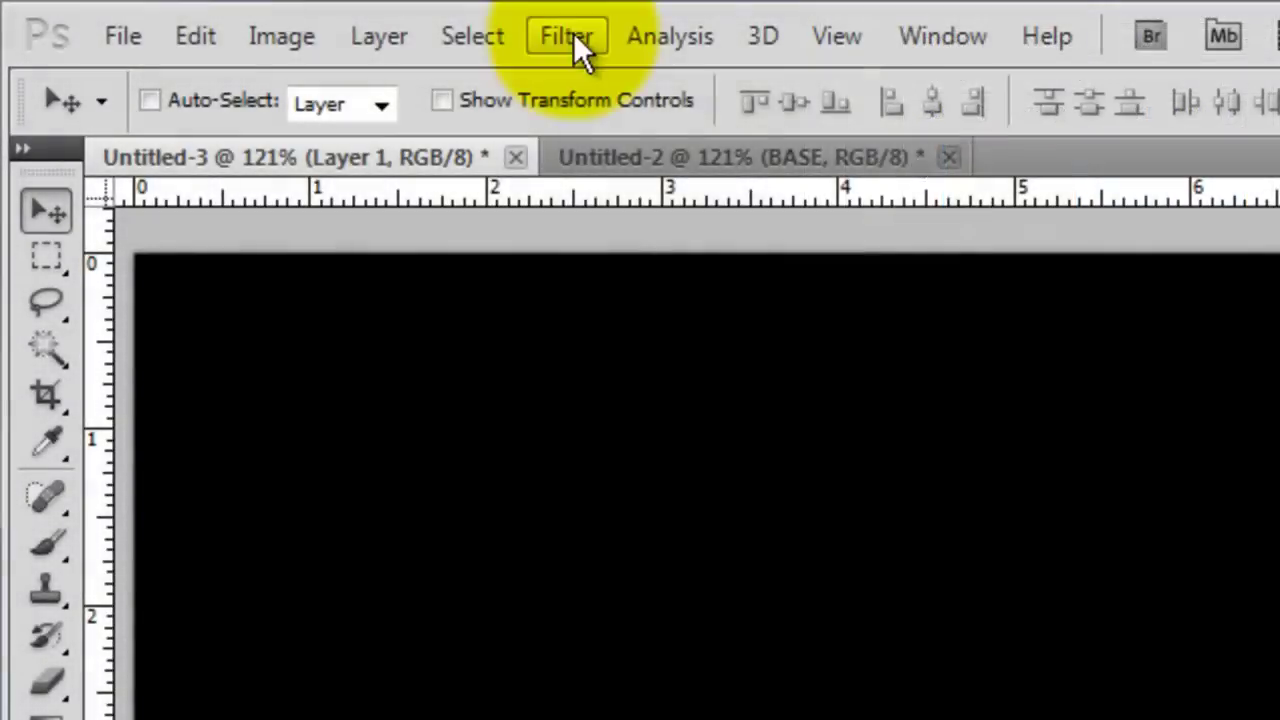
left_click(567, 38)
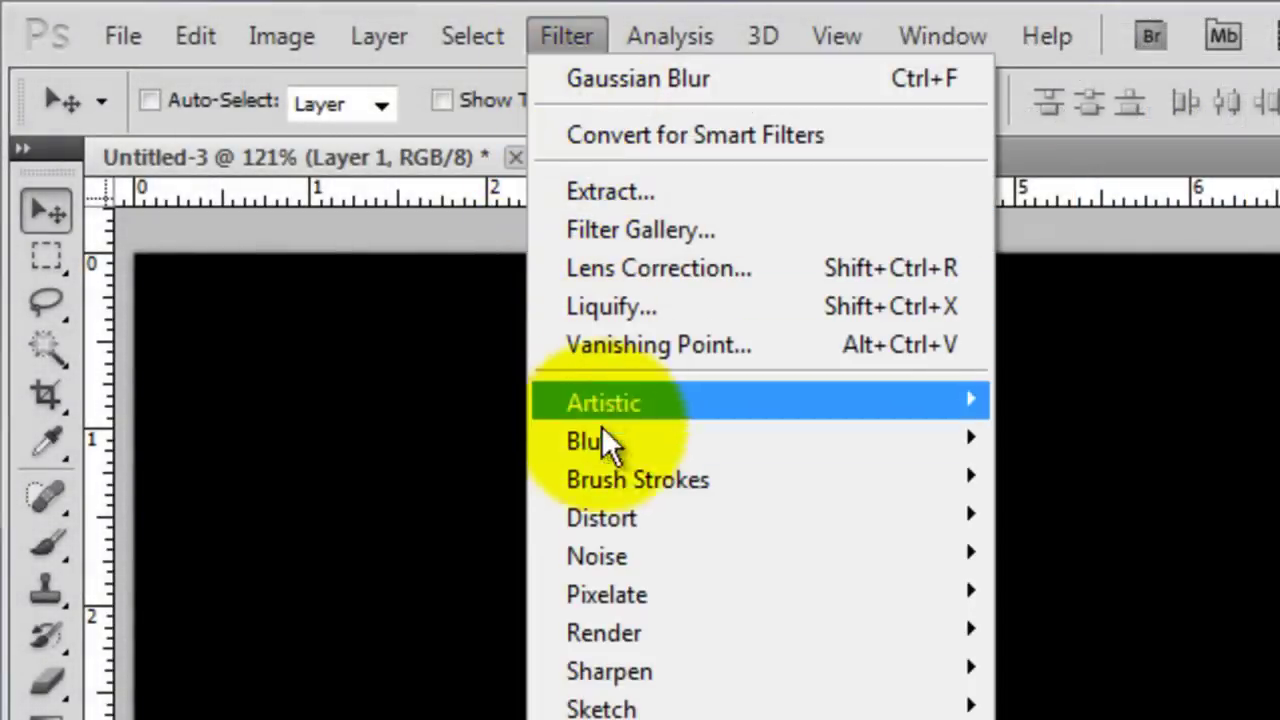
mouse_move(620, 562)
left_click(480, 558)
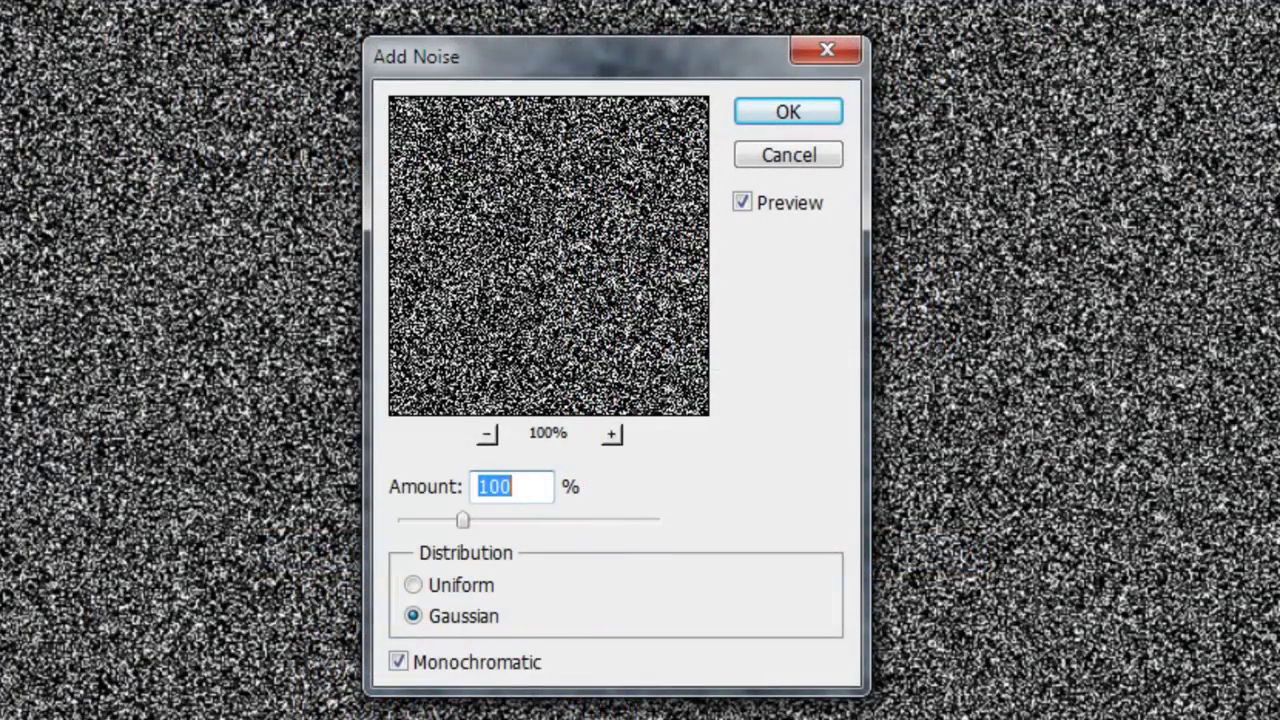
left_click(774, 112)
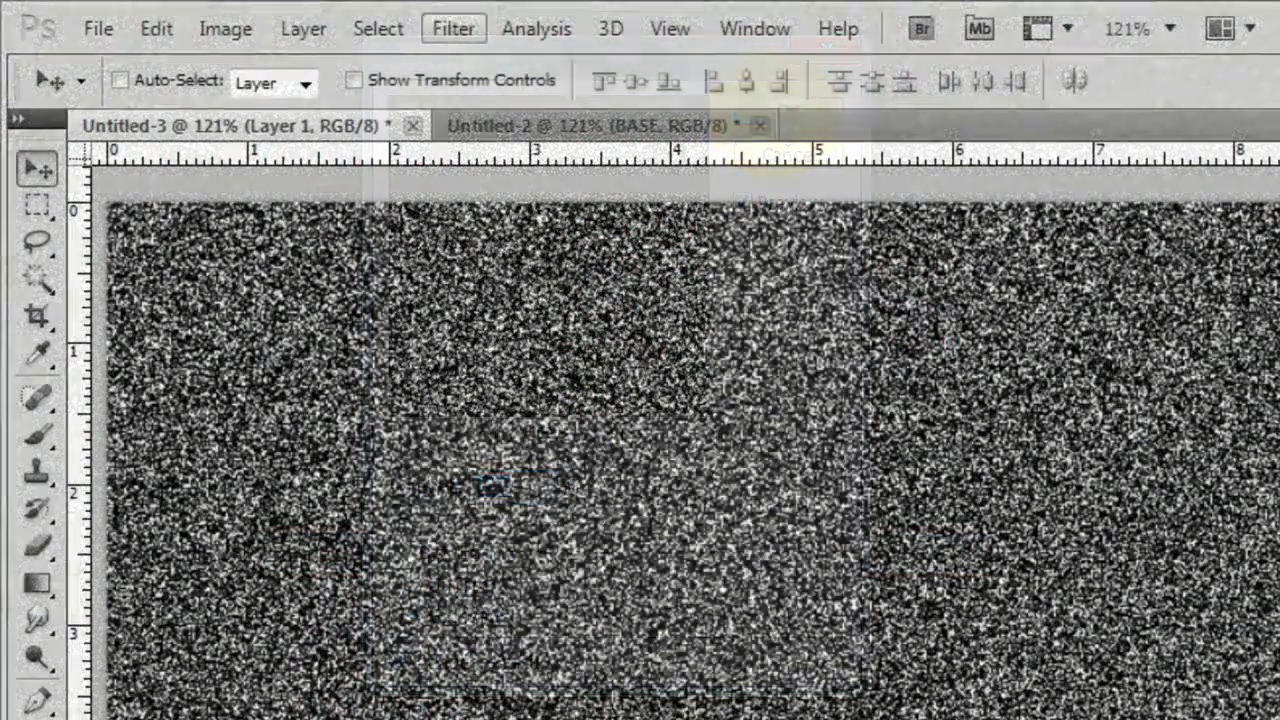
- Soften the noise with a 1-pixel Gaussian Blur
left_click(452, 26)
mouse_move(490, 357)
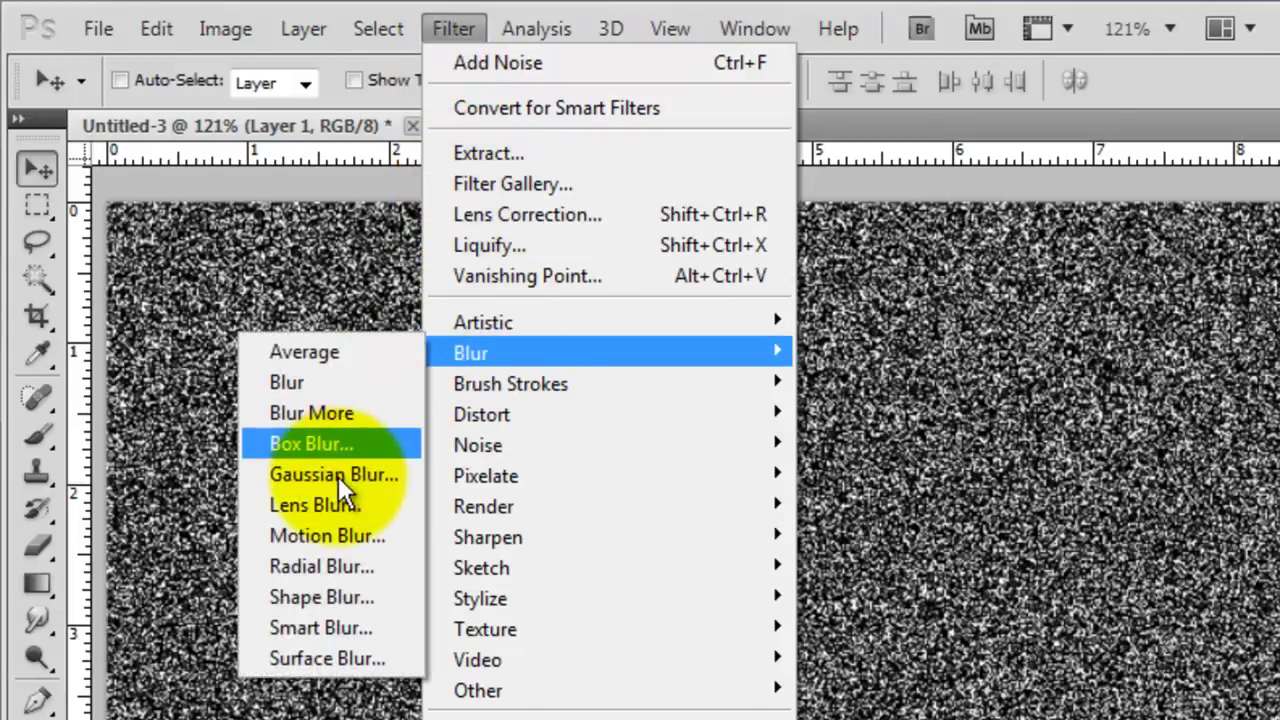
left_click(338, 477)
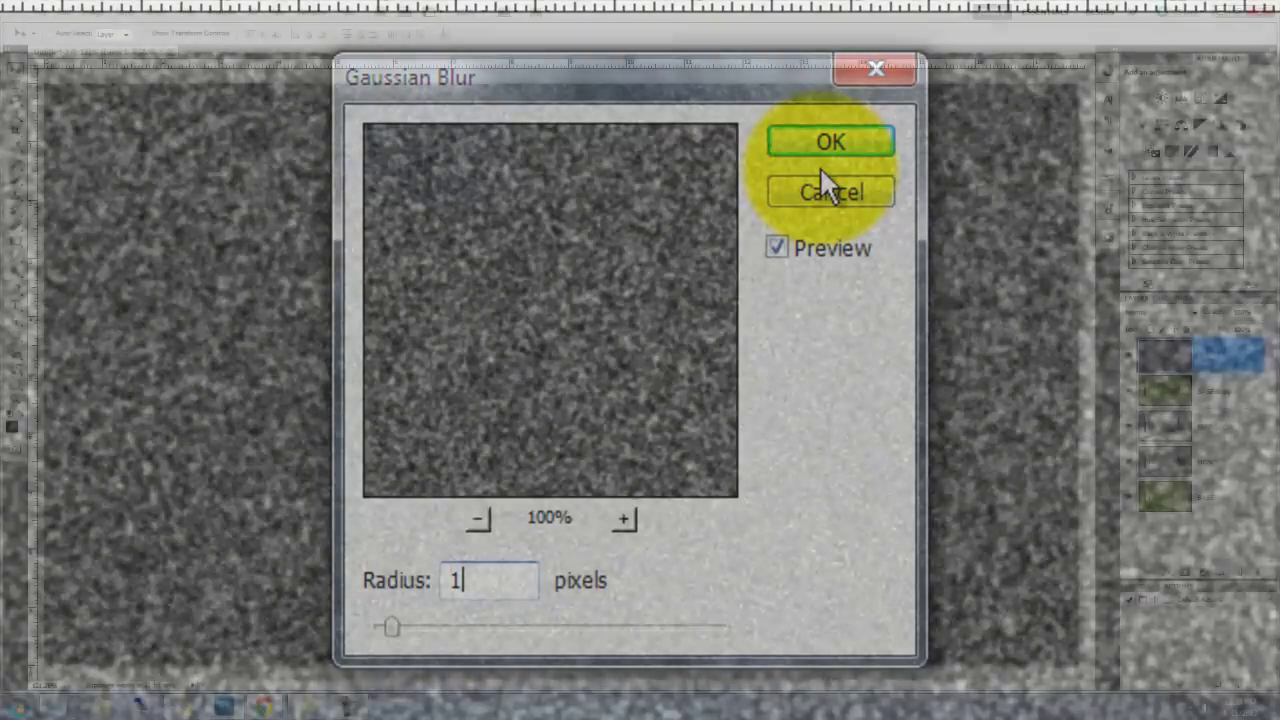
left_click(828, 143)
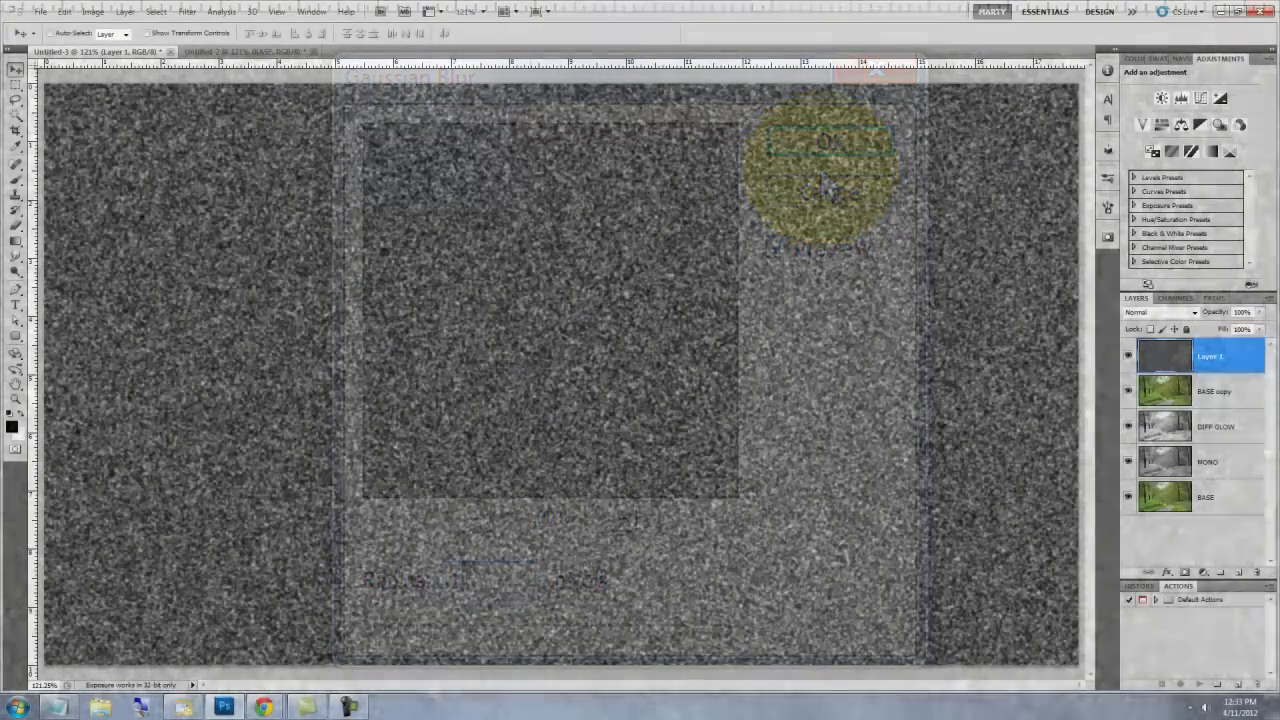
- Apply Levels with input values 140, 1.00 and 142 to isolate snow specks
key("ctrl+l")
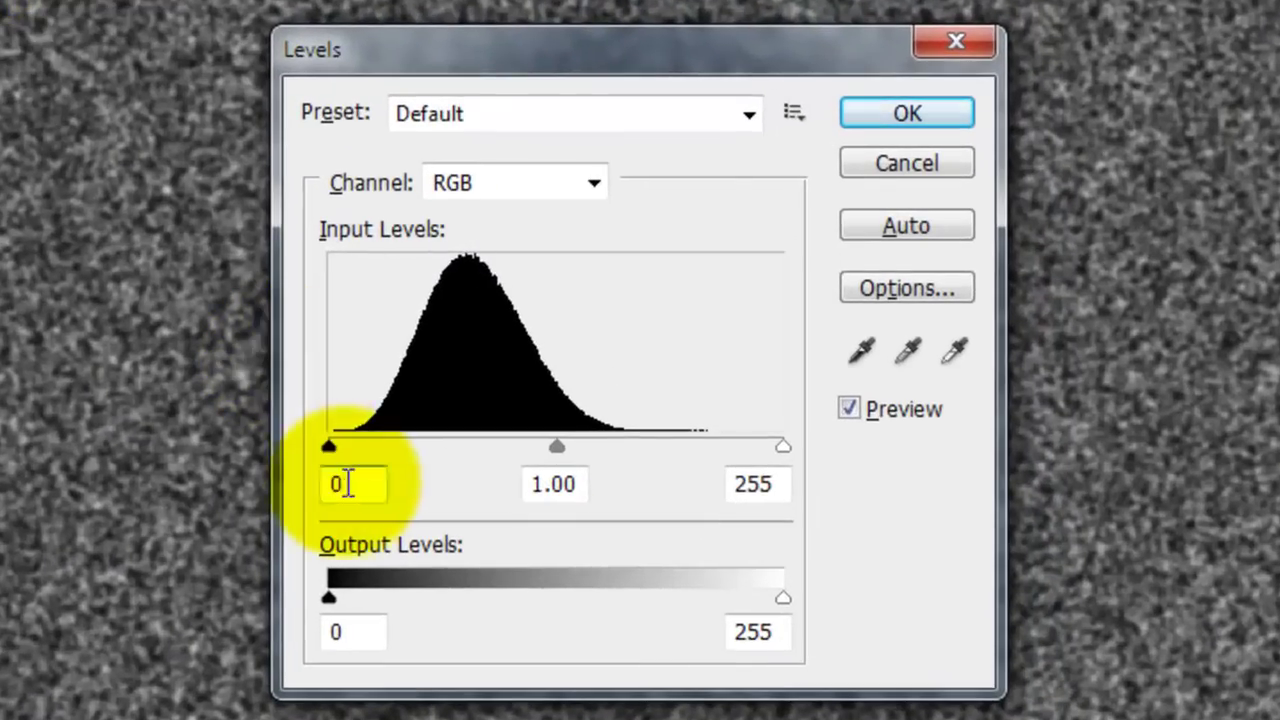
double_click(345, 484)
type("140")
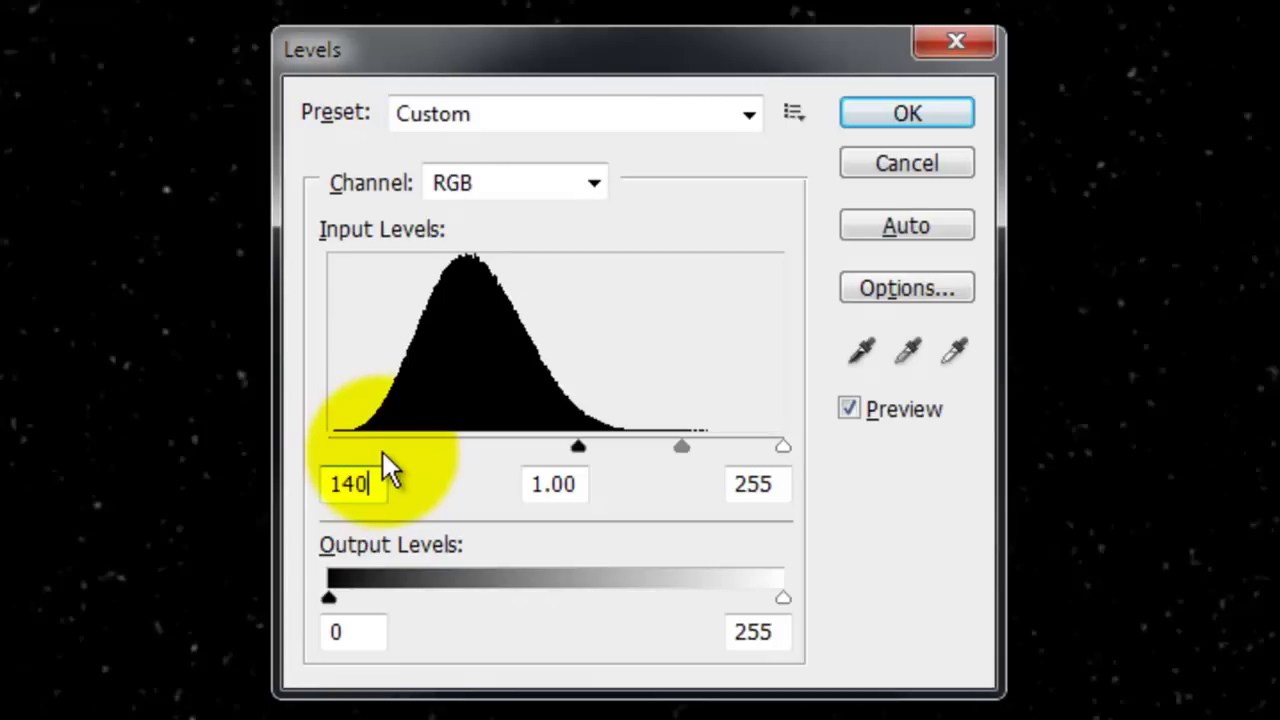
key("Tab")
key("Tab")
type("142")
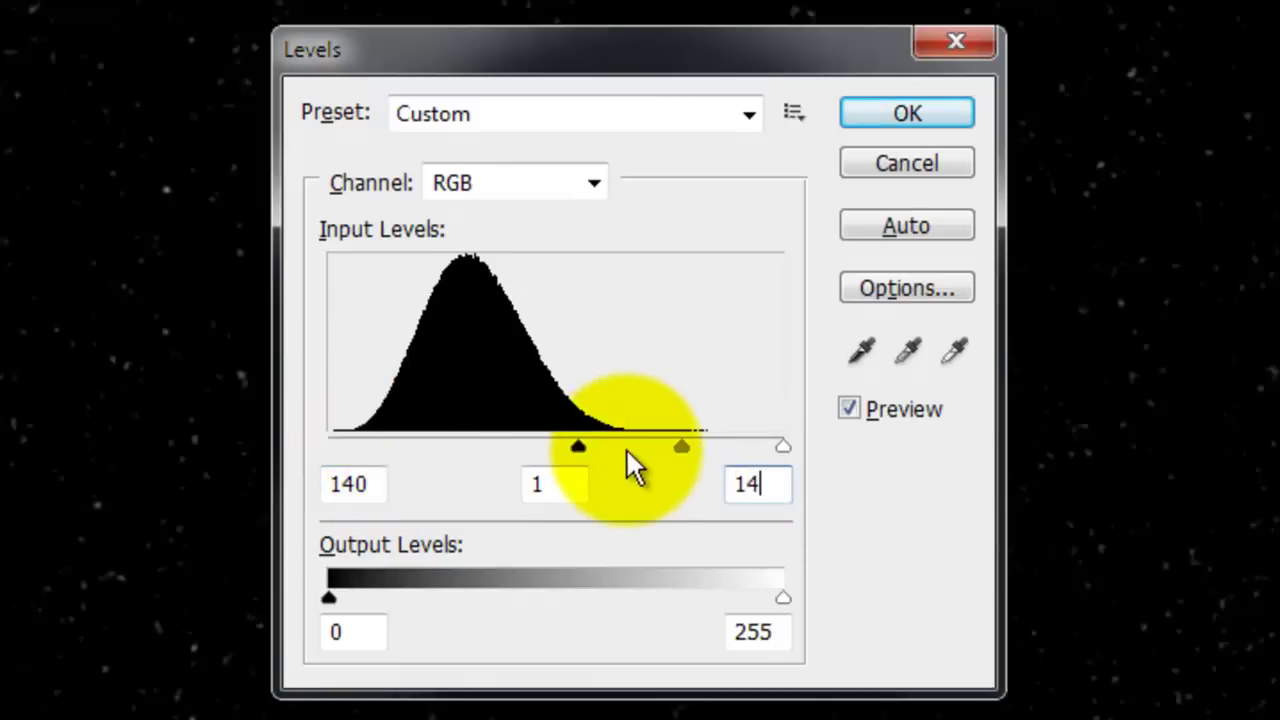
left_click(907, 113)
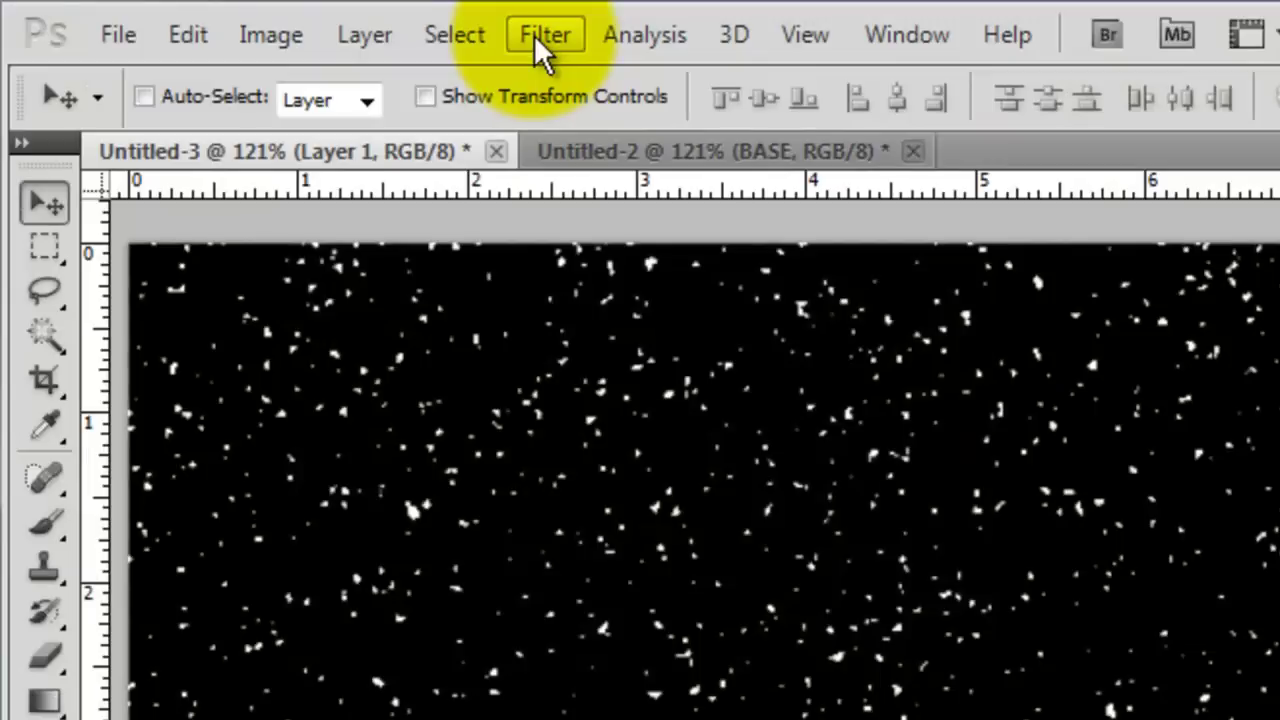
- Soften the snow specks with a 0.5-pixel Gaussian Blur
left_click(534, 35)
mouse_move(611, 426)
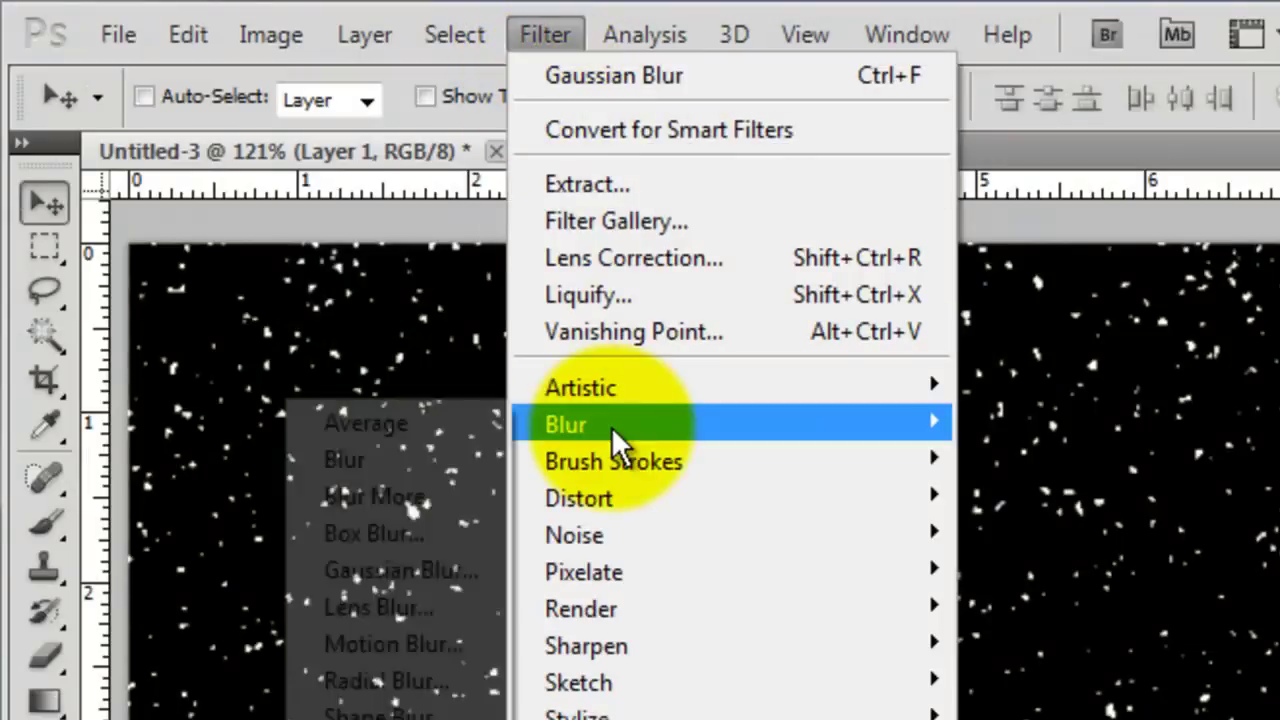
left_click(410, 568)
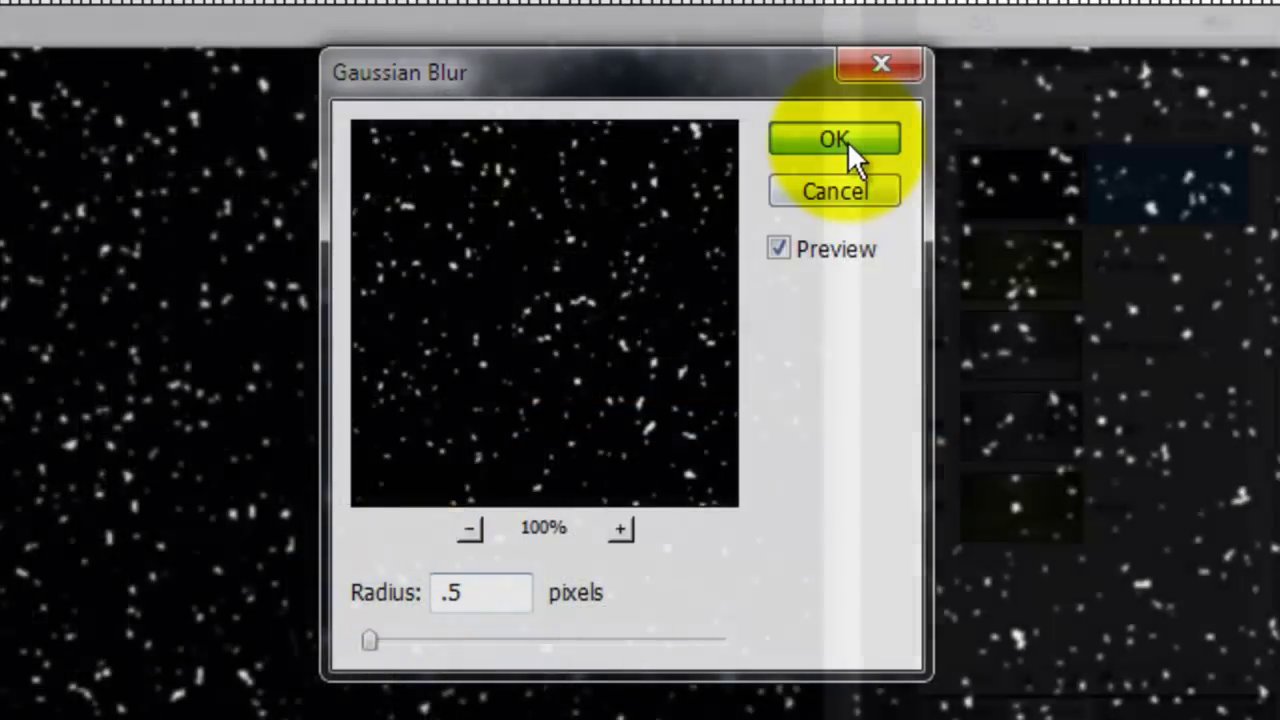
left_click(847, 141)
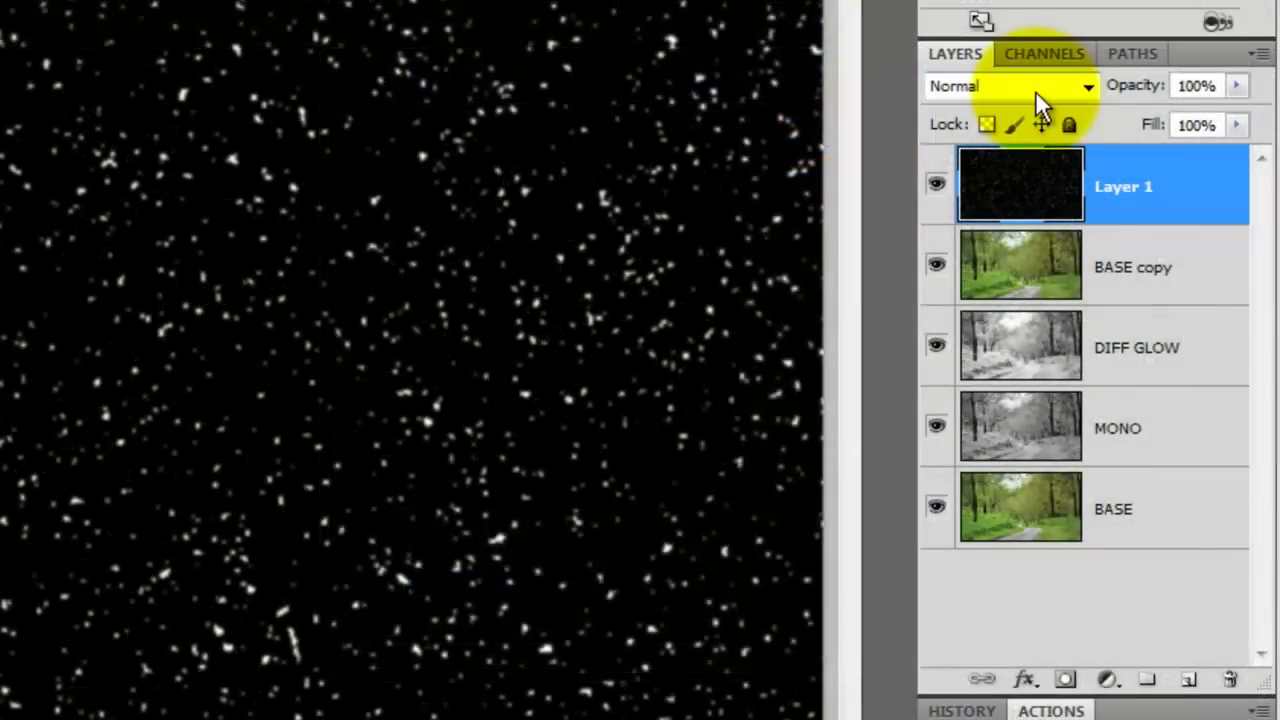
- Set the snow Layer 1 to Screen blending and bring up Edit's Transform options
left_click(1034, 90)
left_click(972, 357)
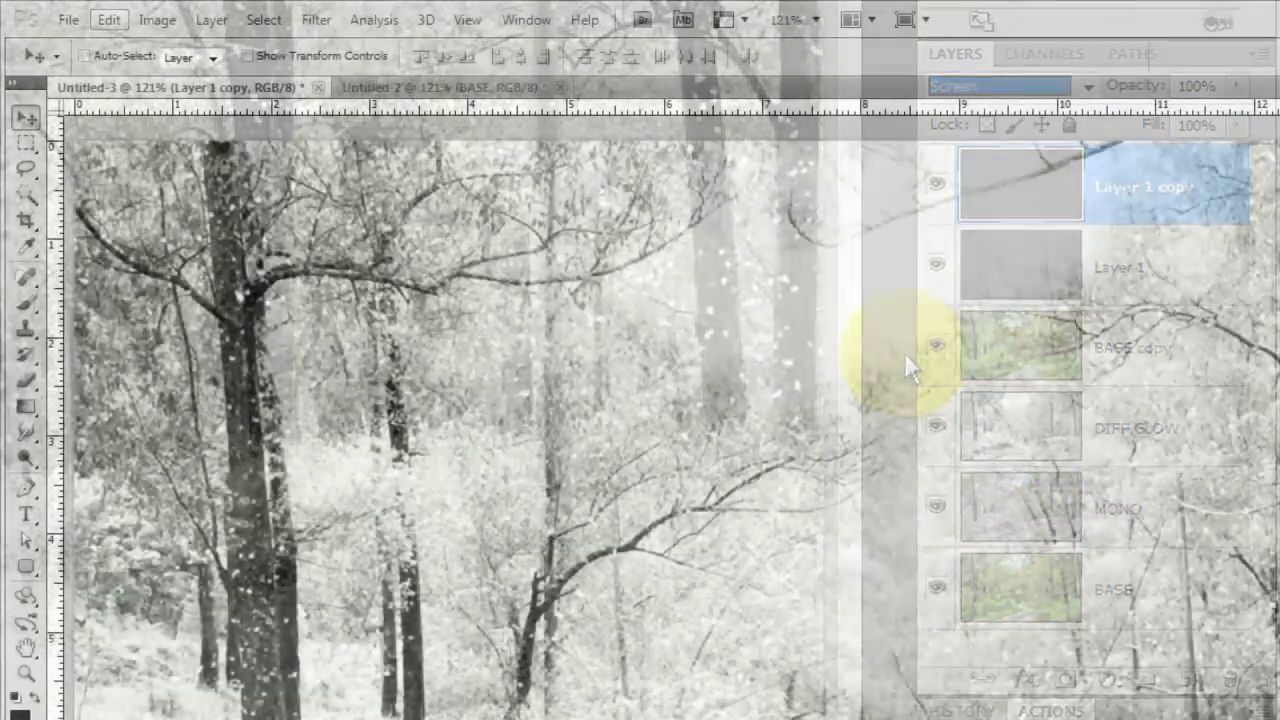
left_click(108, 20)
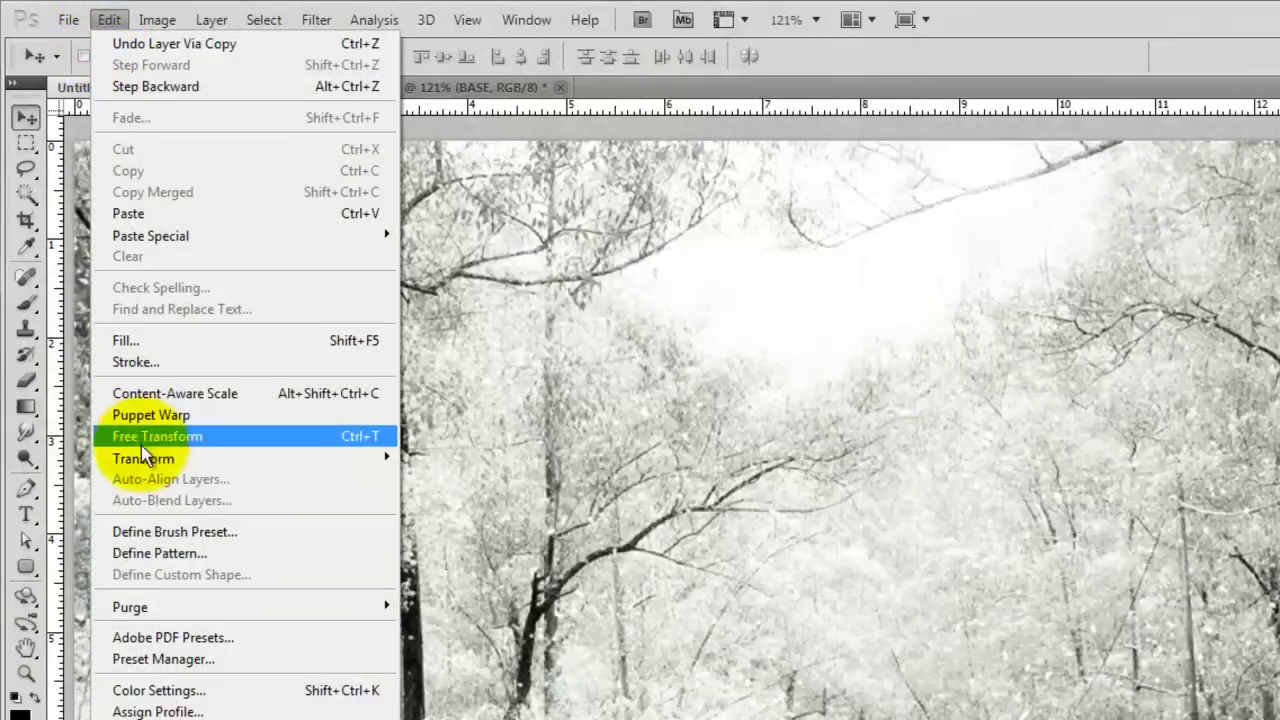
mouse_move(160, 460)
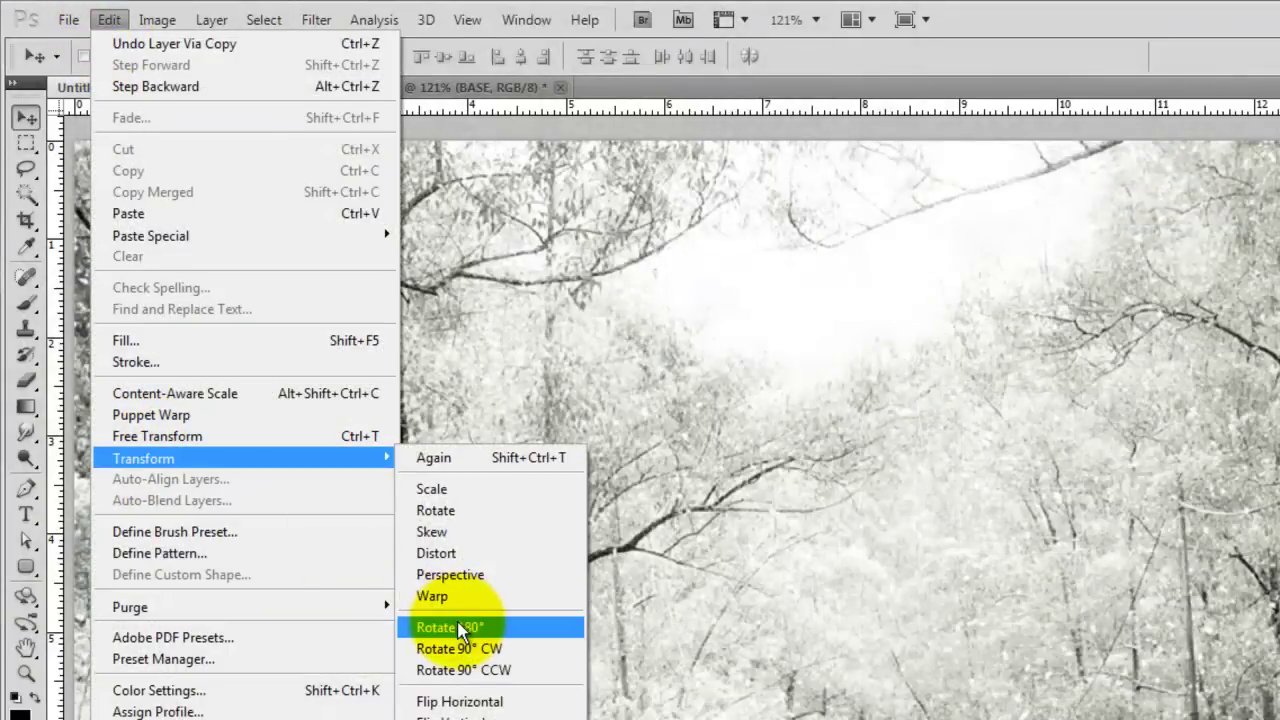